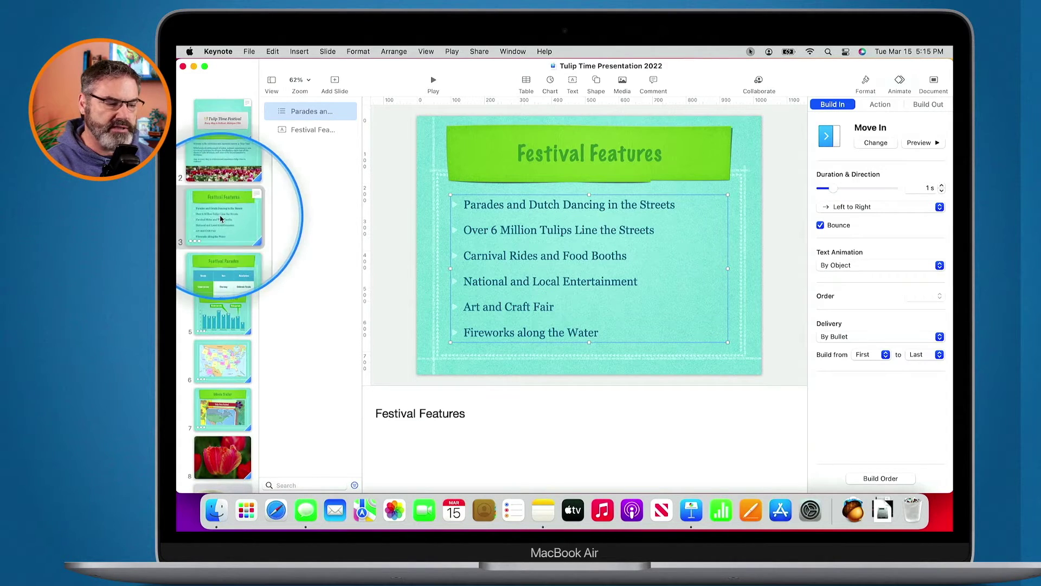
Play the slideshow on this Mac from the Festival Features slide and reveal its bullets one by one
left_click(434, 81)
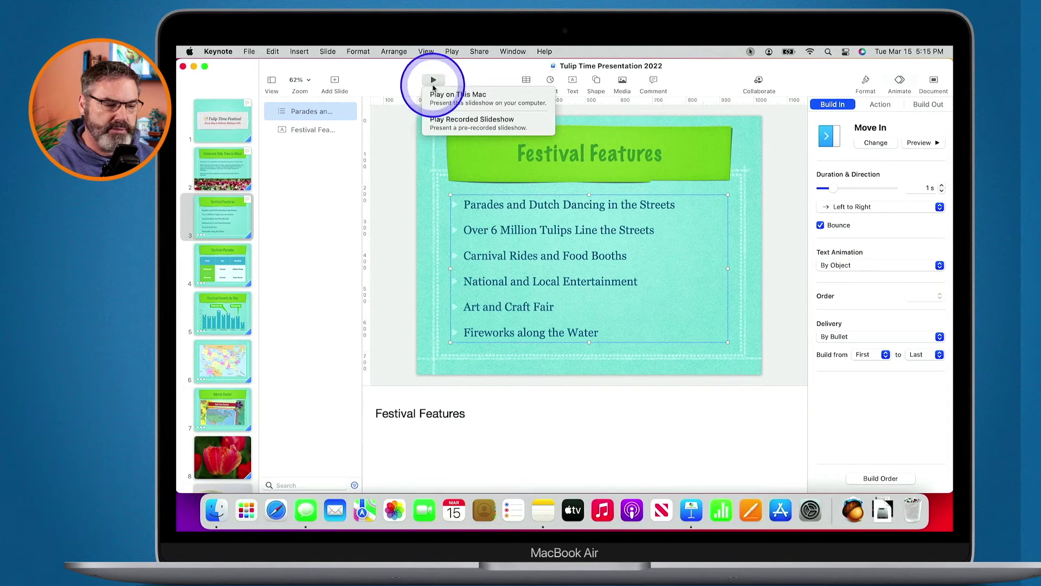
left_click(447, 95)
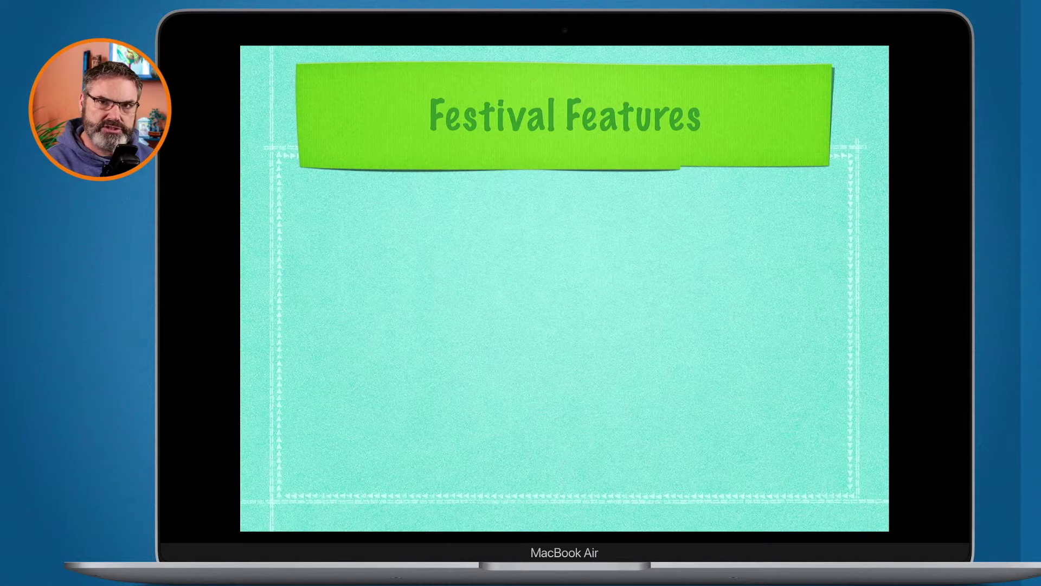
key("space")
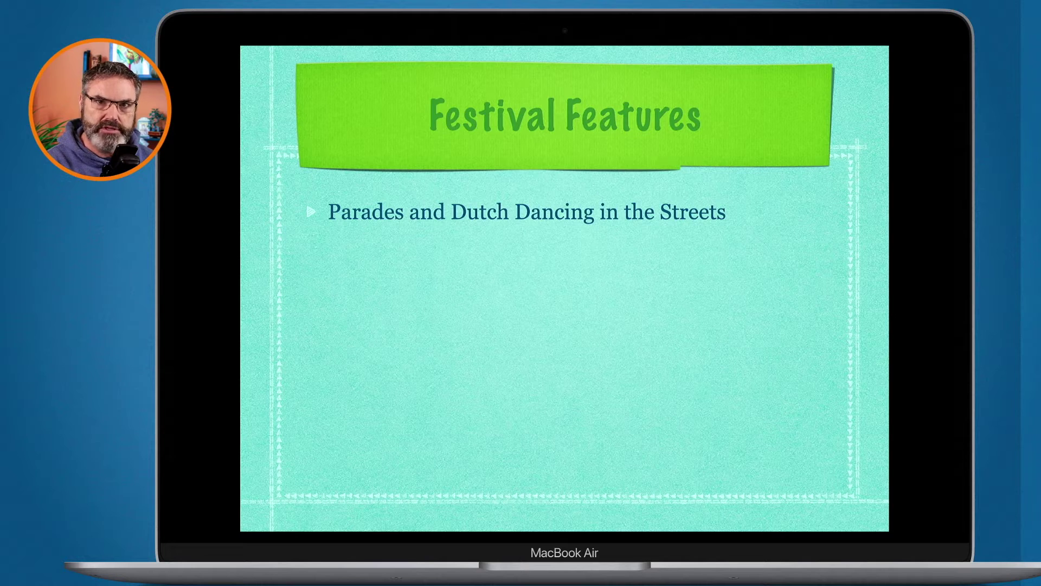
key("space")
key("space")
key("space")
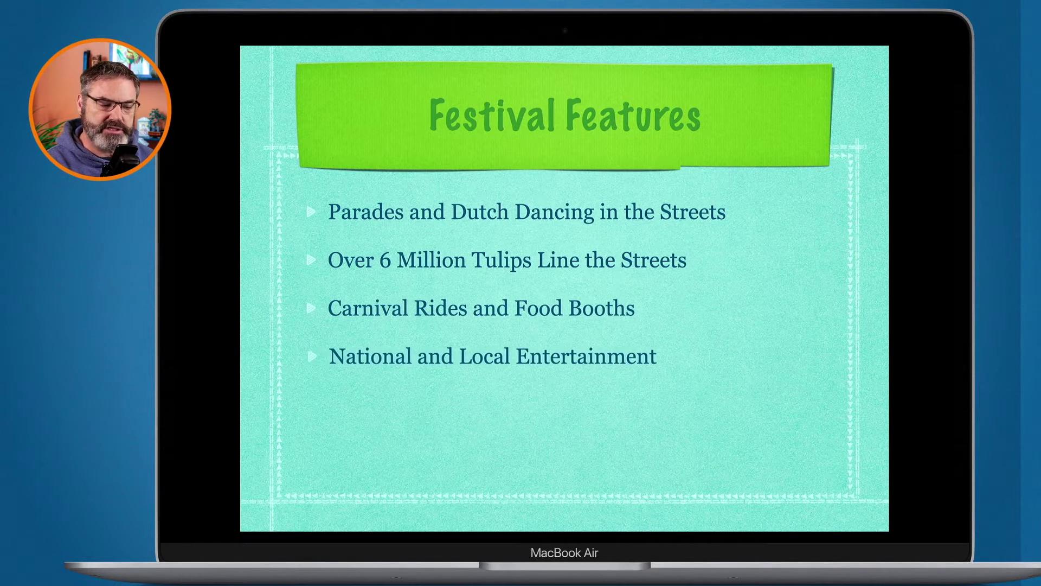
key("space")
key("space")
Advance the slideshow through the Festival Parades table builds to the Festival Events by Day chart, and exit the slideshow
key("space")
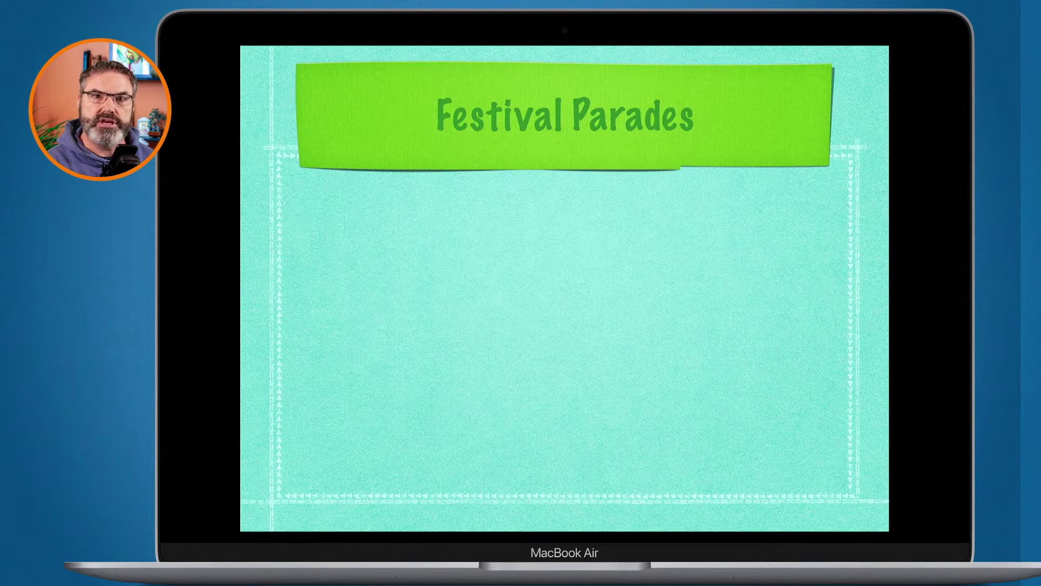
key("space")
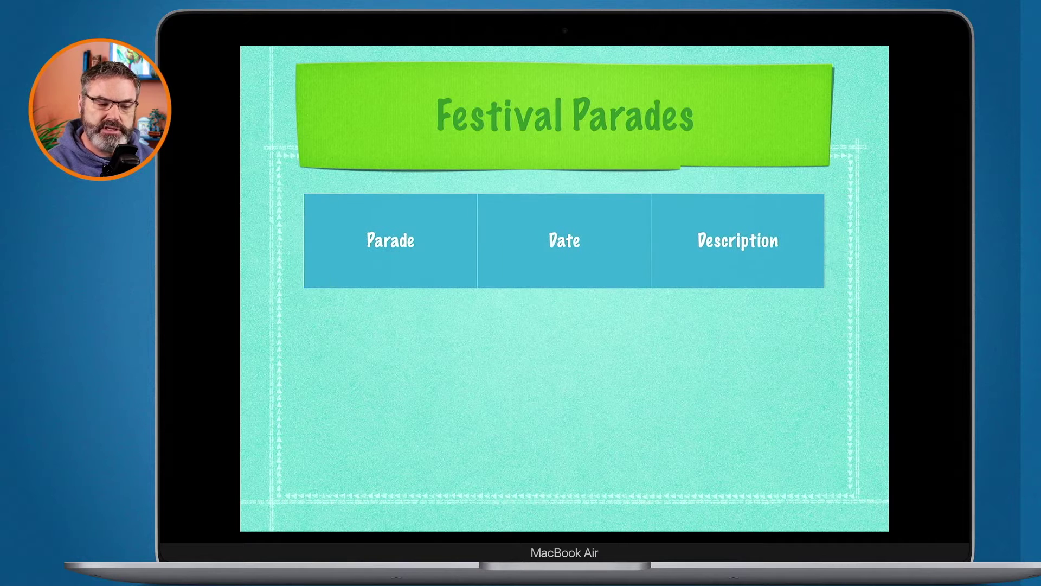
key("space")
key("space")
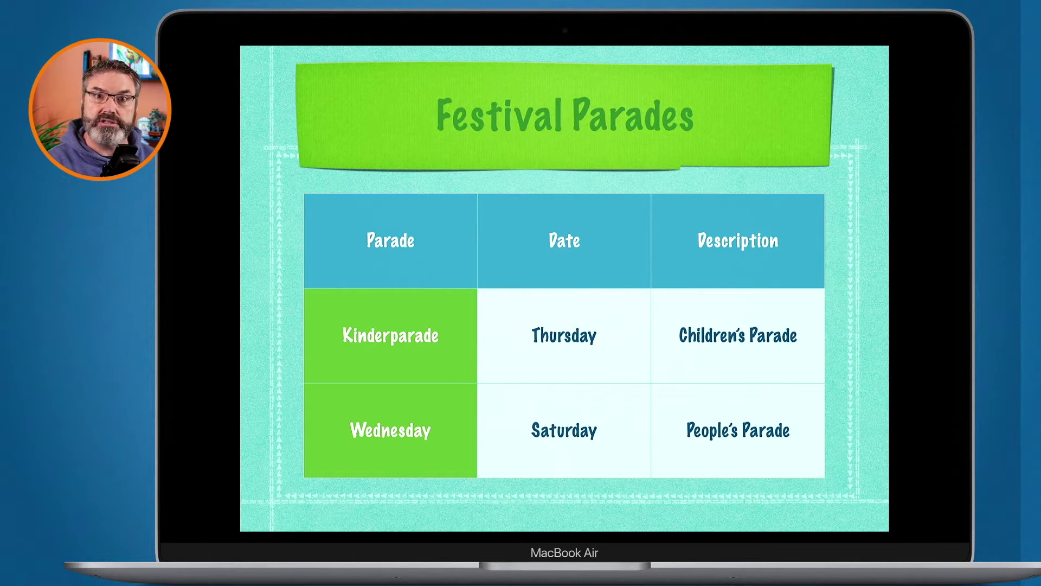
key("space")
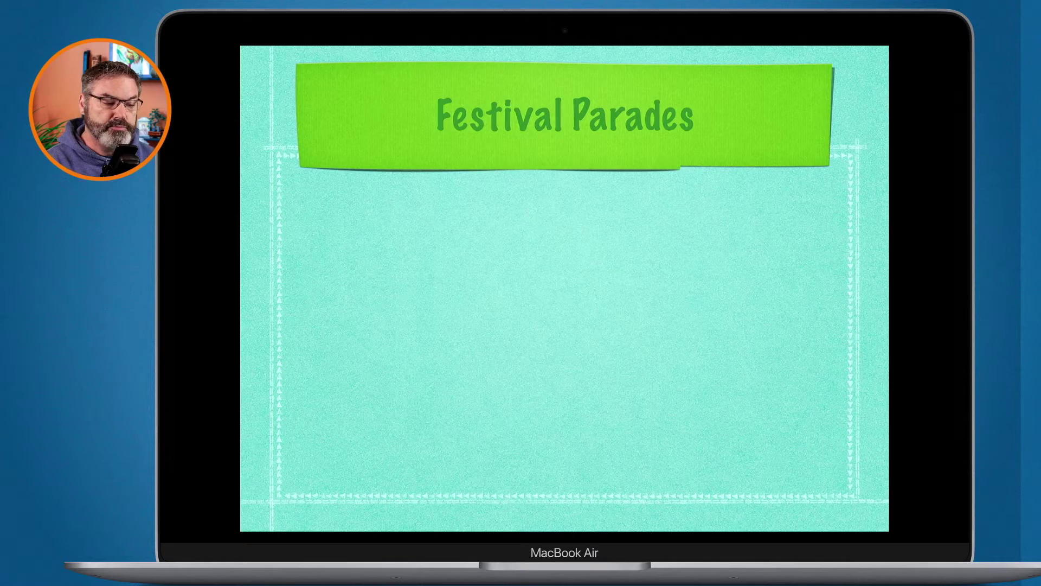
key("space")
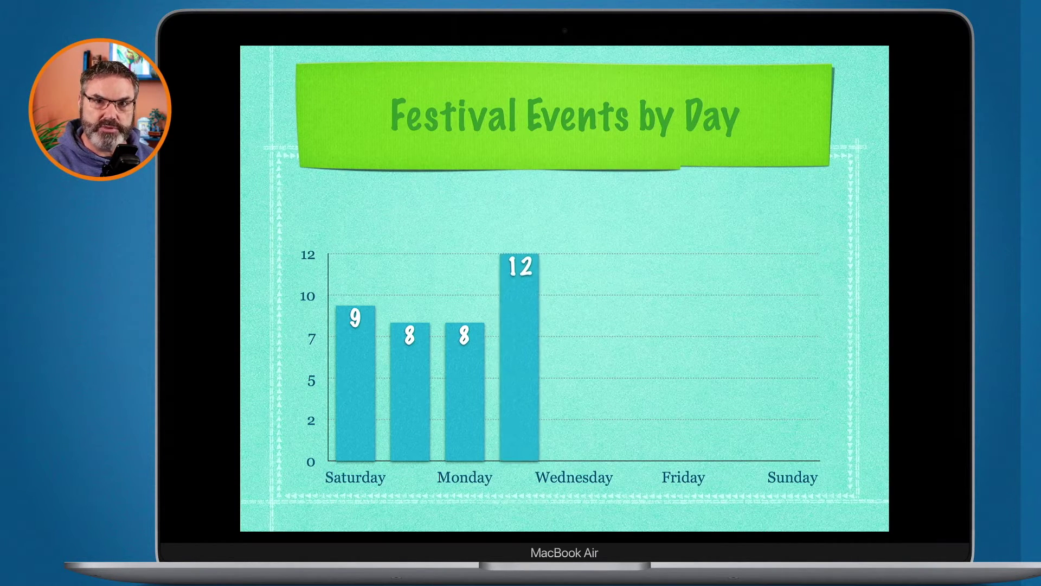
key("Escape")
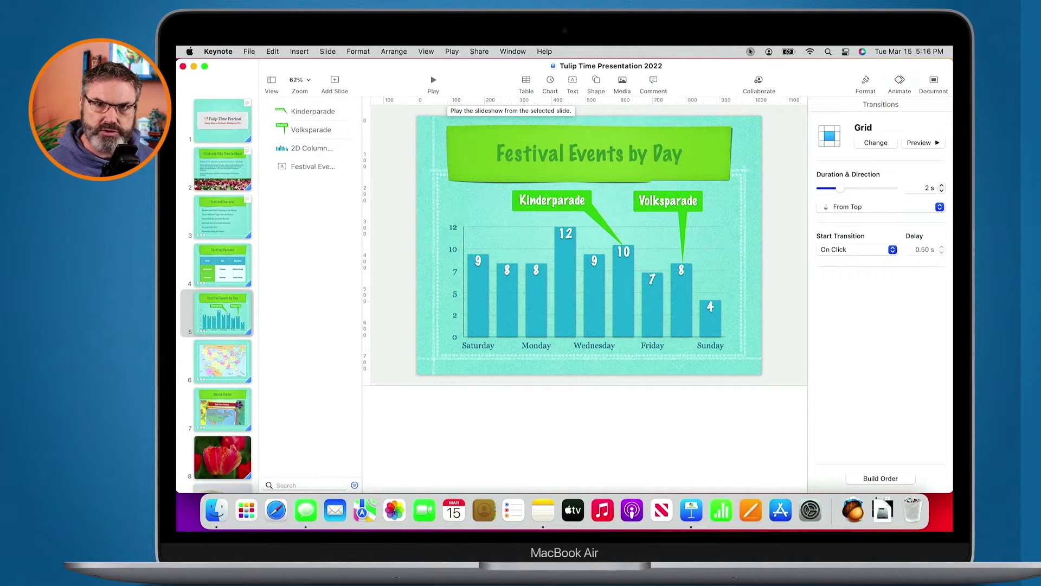
Add a Blank slide after the Festival Events by Day slide and place a square in its upper-left area
left_click(335, 82)
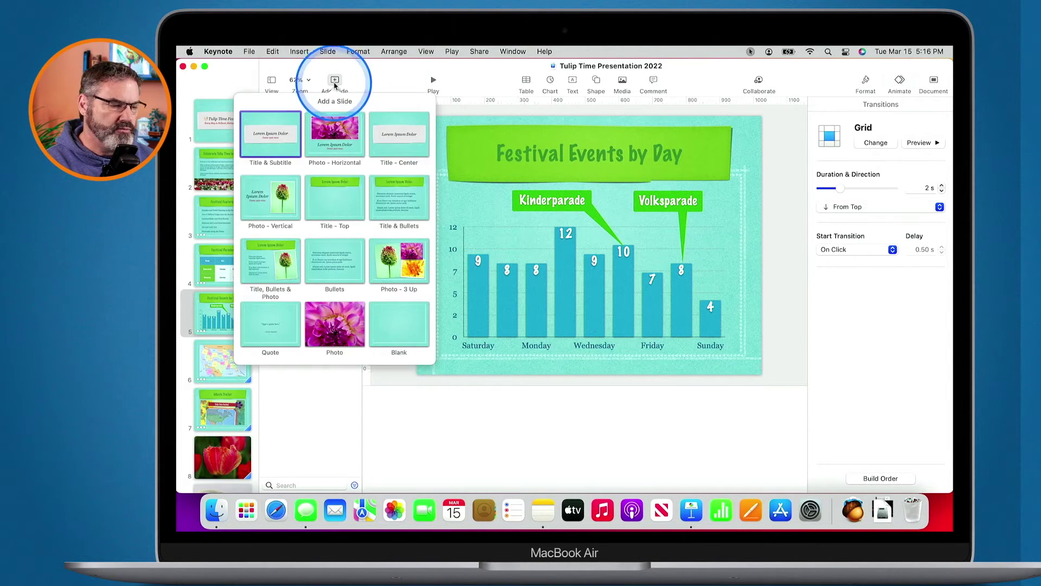
left_click(397, 319)
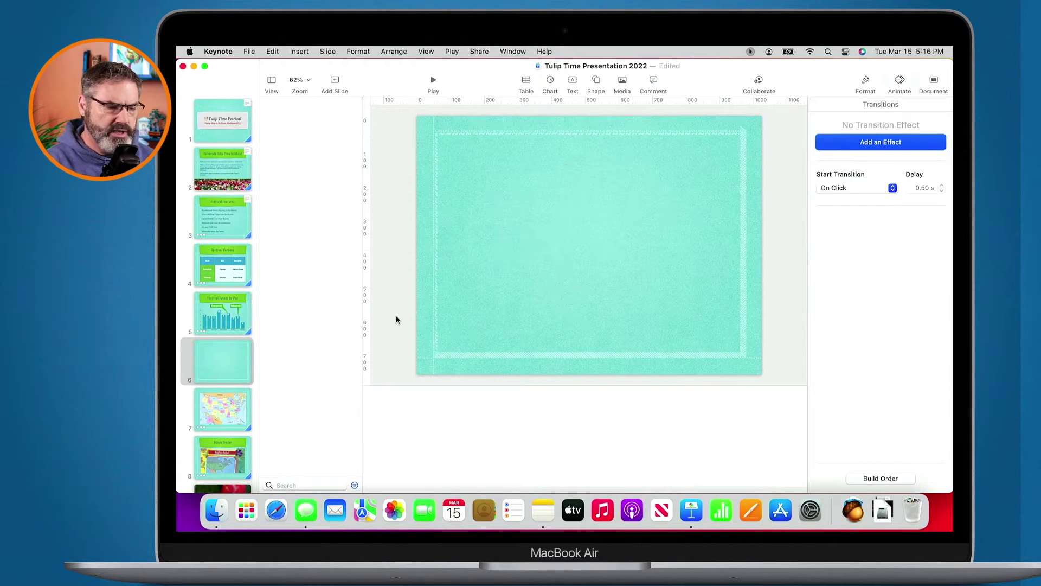
left_click(597, 84)
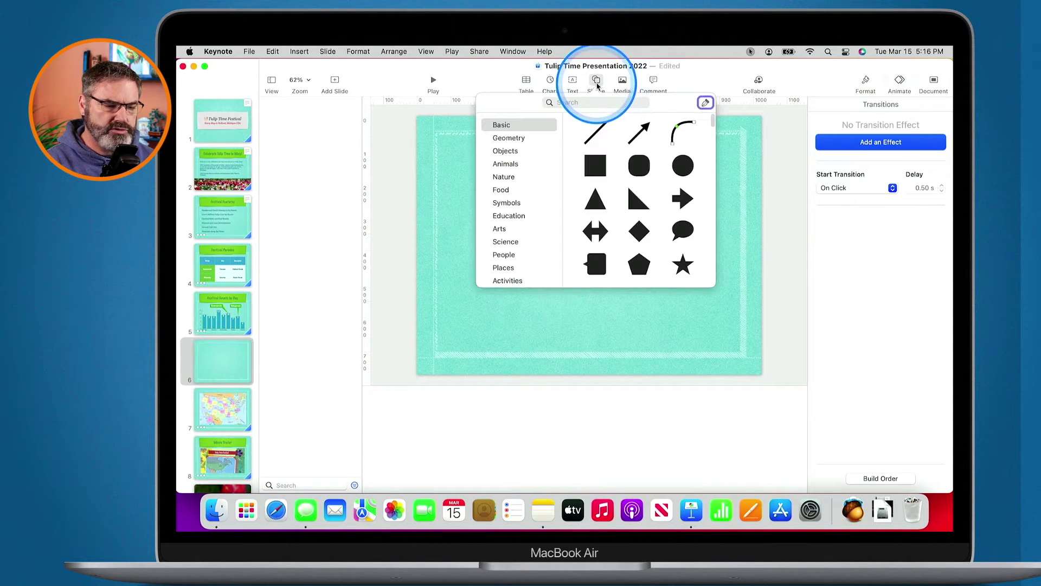
left_click(596, 172)
left_click_drag(588, 241, 477, 173)
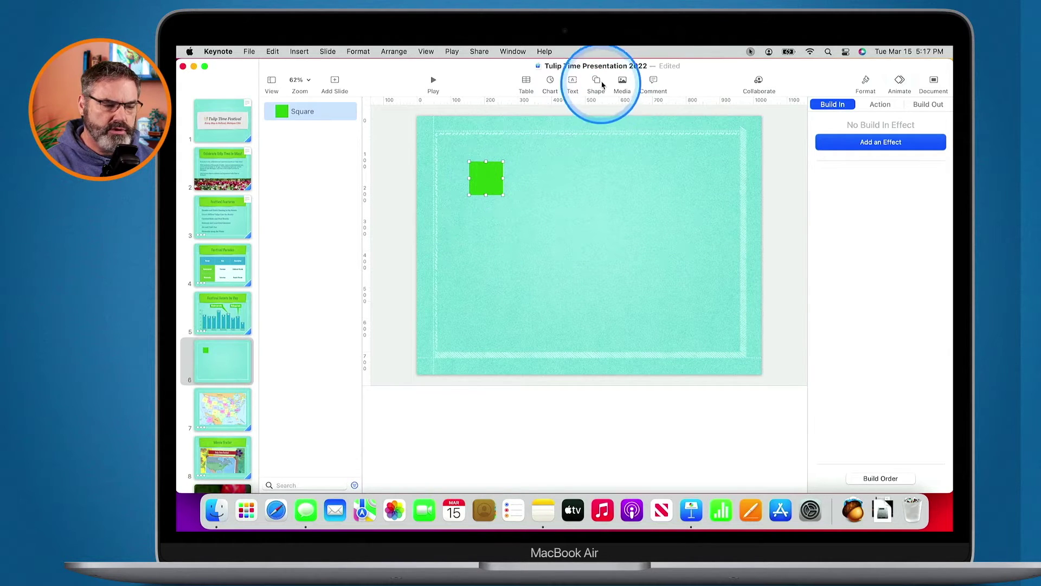
Add a rounded rectangle and a right-pointing arrow, arranging them in a column below the square
left_click(597, 83)
left_click(639, 166)
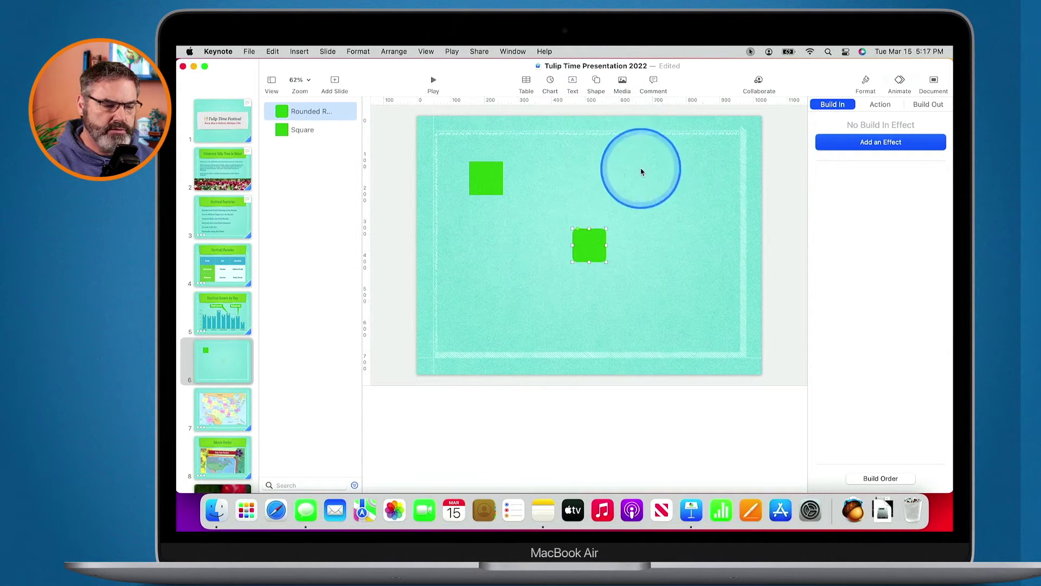
left_click_drag(586, 255, 507, 241)
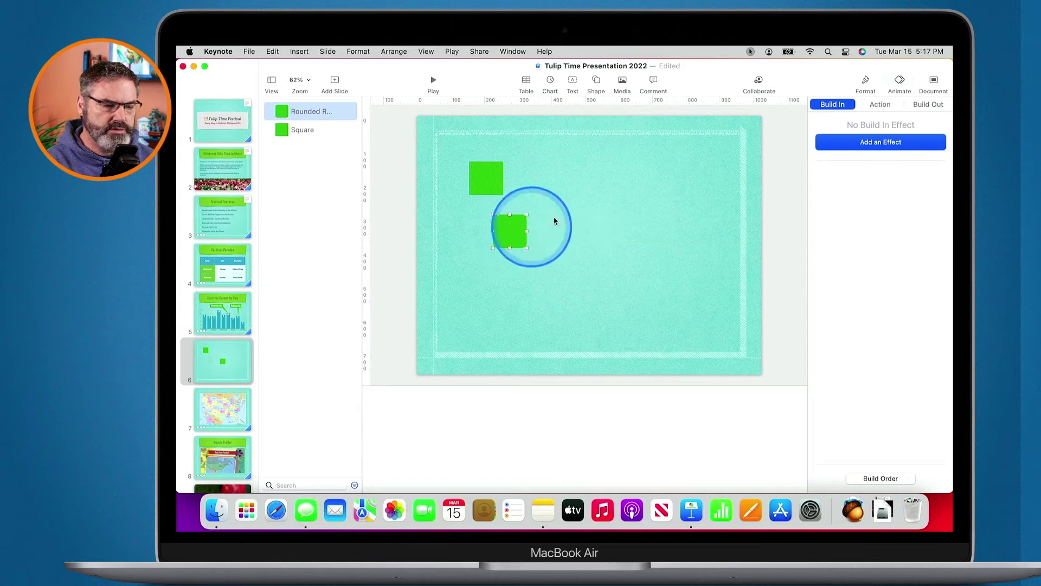
left_click(596, 82)
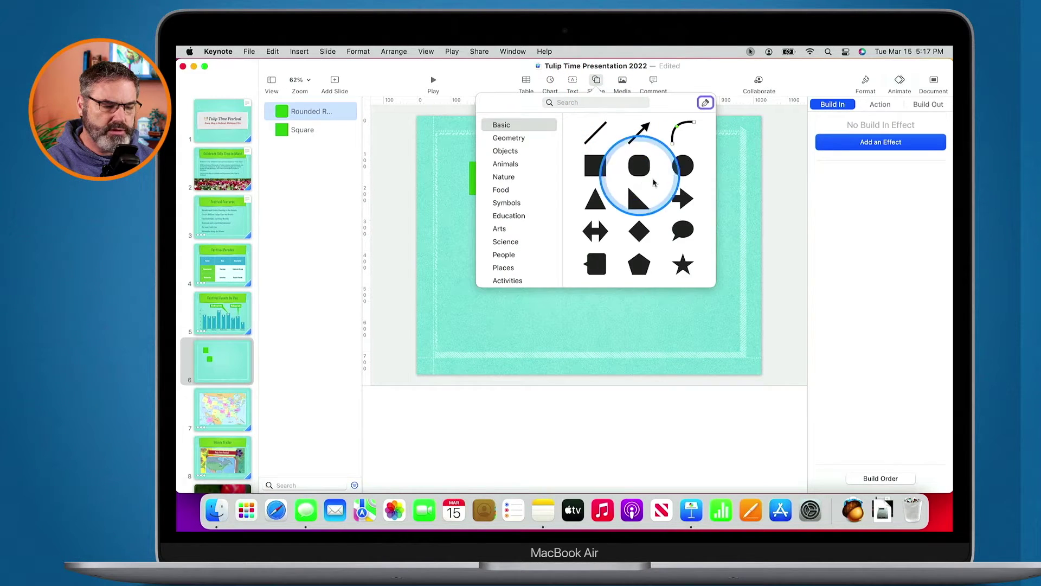
left_click(679, 200)
left_click_drag(588, 240, 485, 298)
left_click_drag(515, 233, 492, 243)
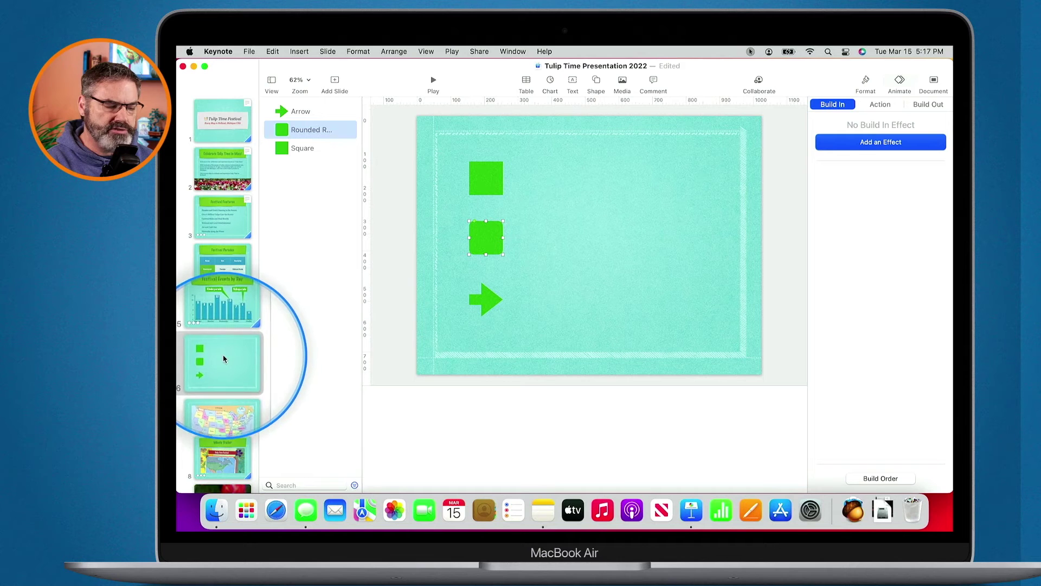
Preview the Fly In and Cube build-in effects on the square
left_click(484, 189)
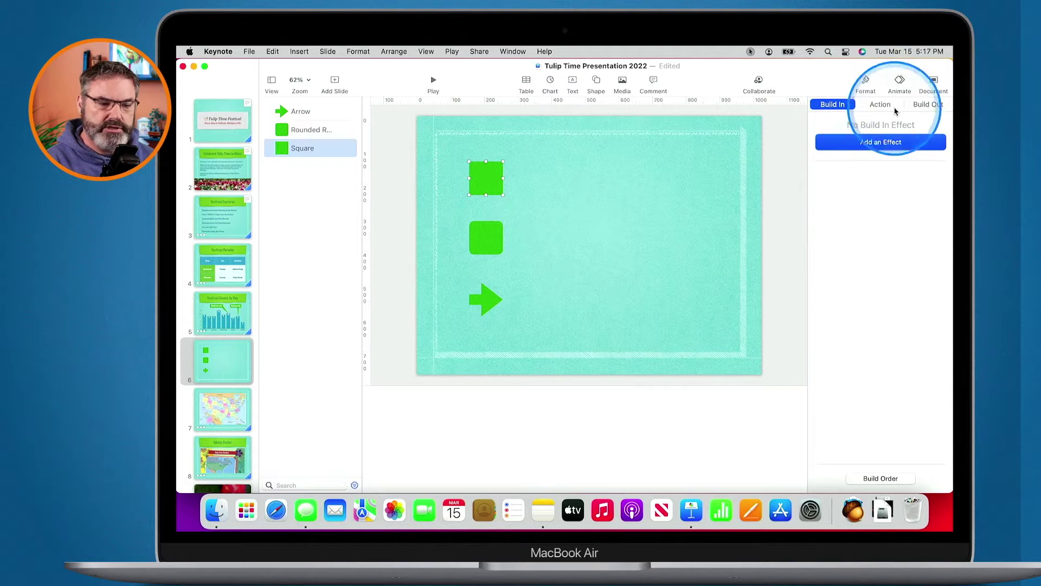
left_click(881, 142)
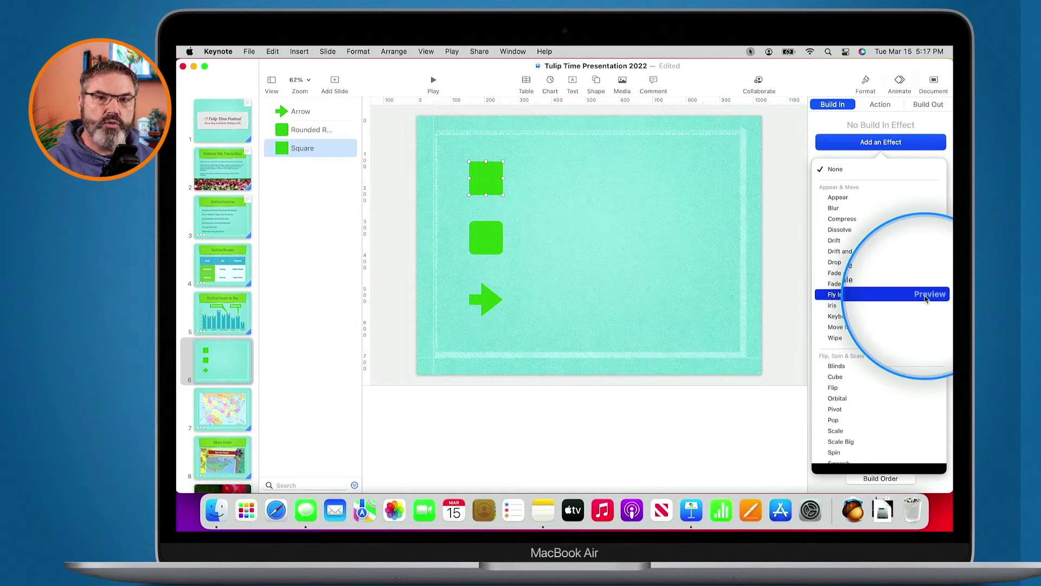
left_click(926, 296)
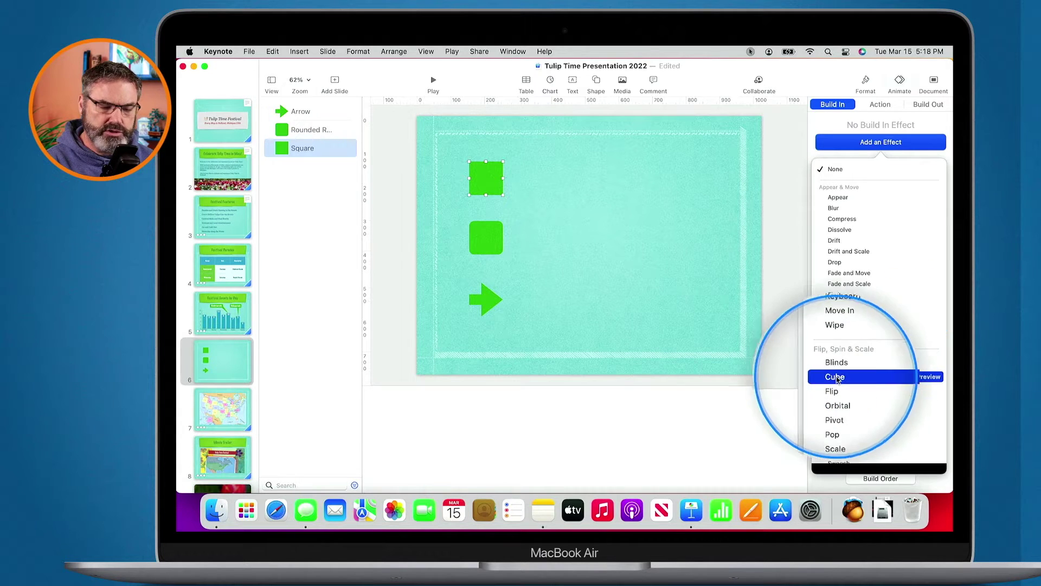
left_click(926, 377)
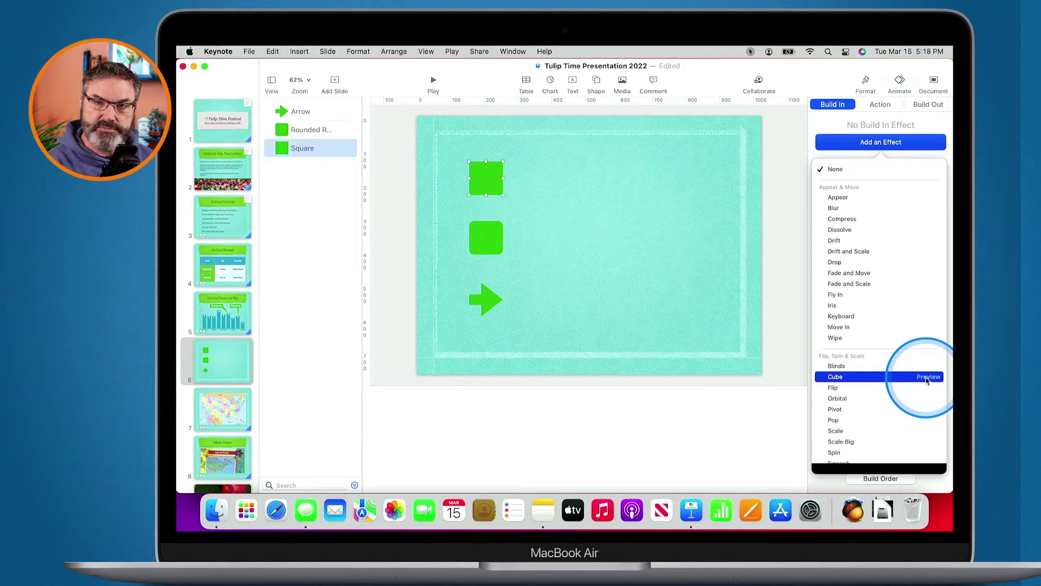
Preview the Anvil special effect and apply it as the square's build-in
scroll(856, 393, "down", 5)
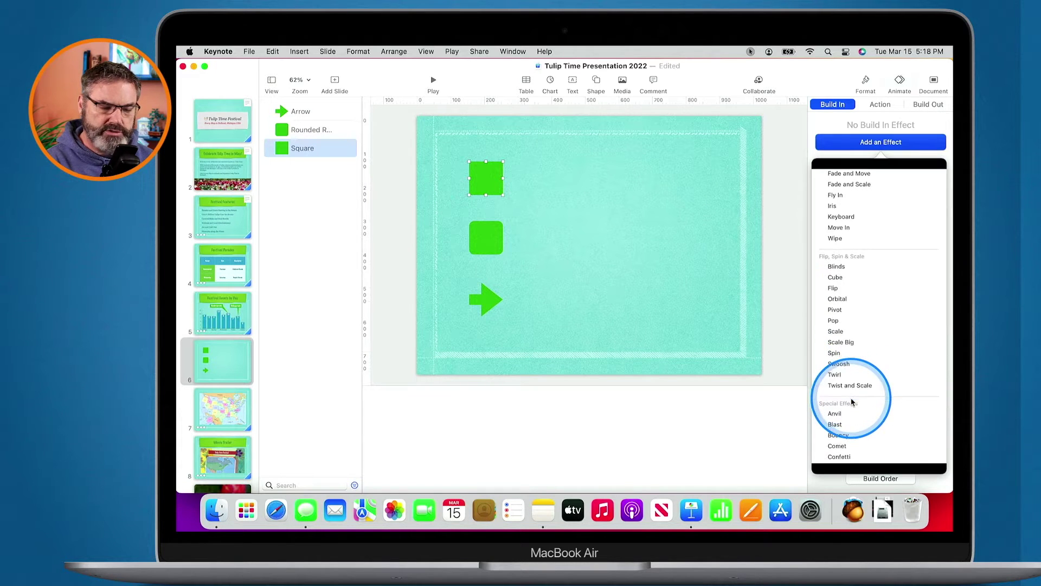
scroll(850, 396, "down", 5)
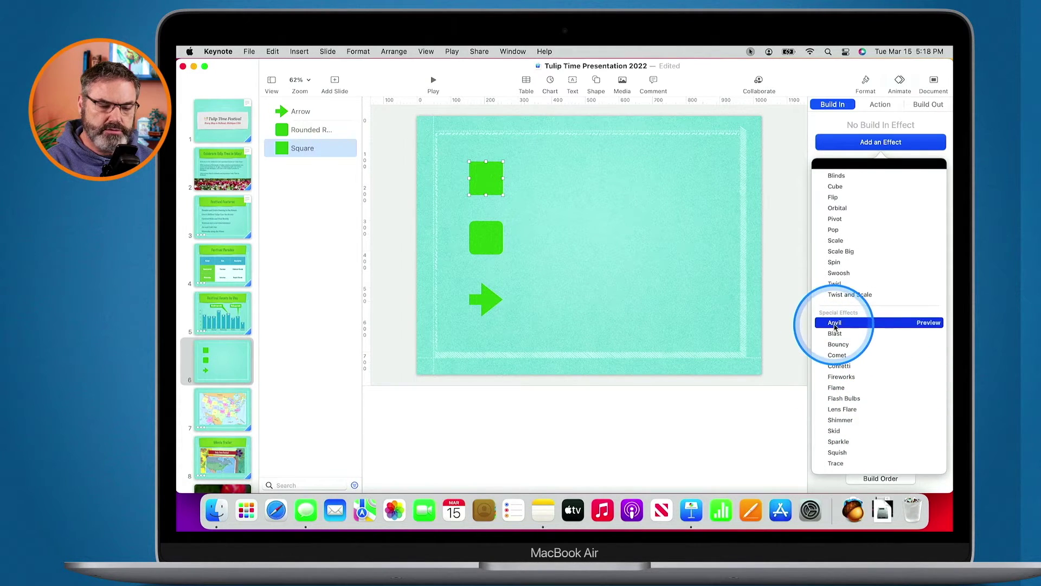
left_click(926, 324)
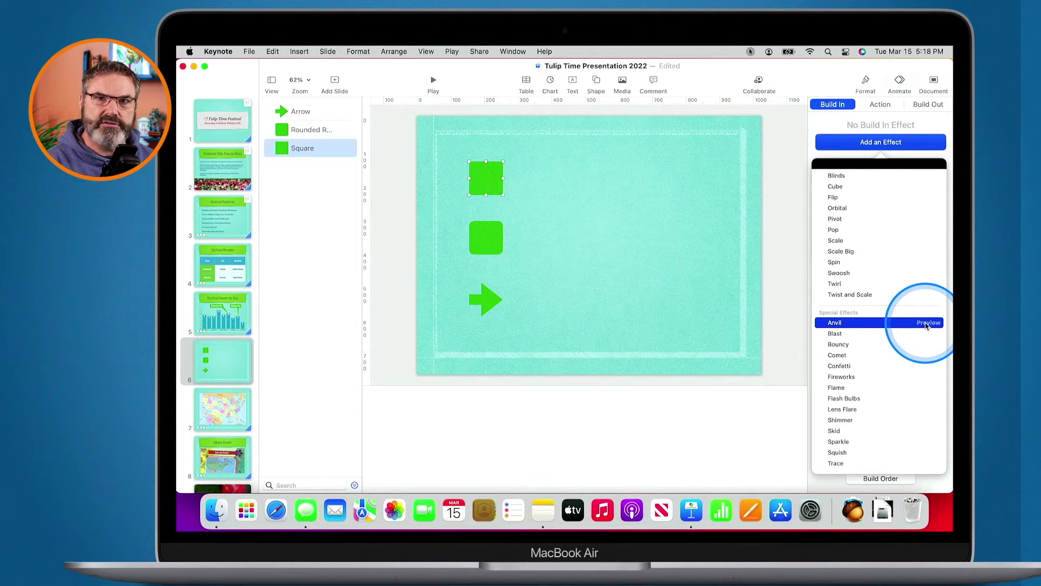
left_click_drag(924, 324, 835, 325)
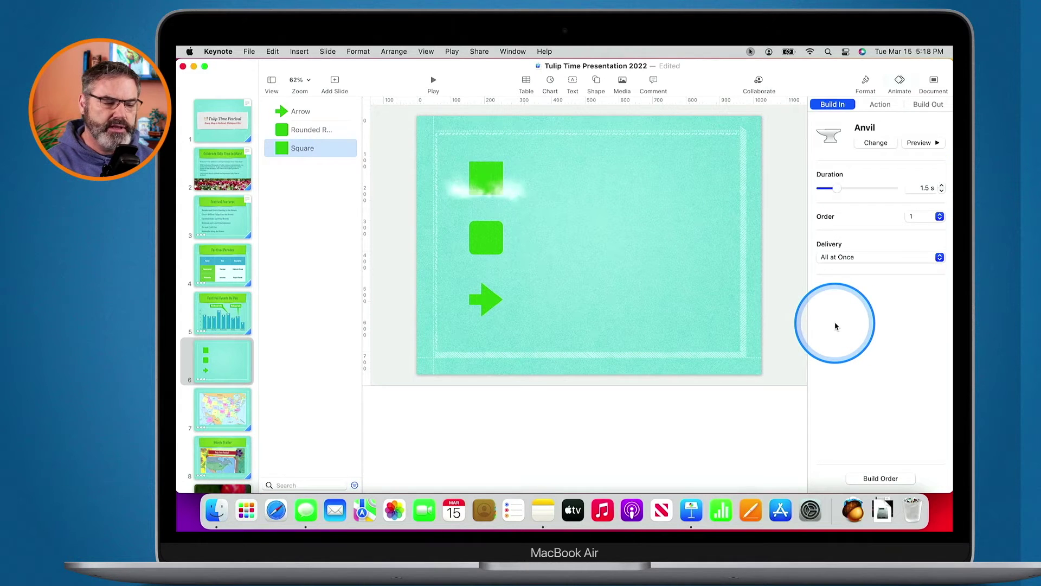
Preview the Flame special effect on the rounded rectangle and apply it as its build-in
left_click(487, 183)
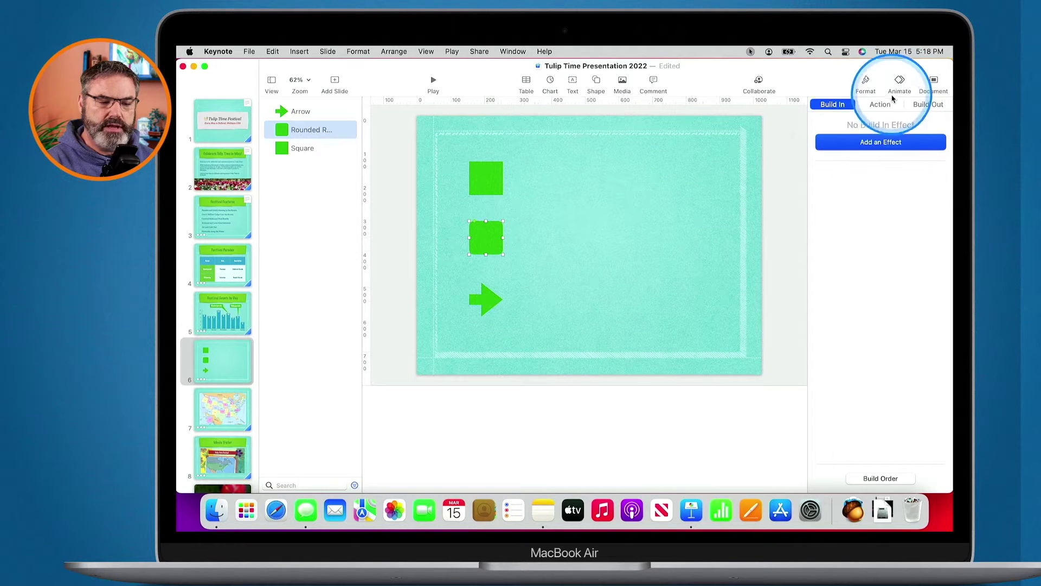
left_click(879, 142)
scroll(865, 309, "down", 1)
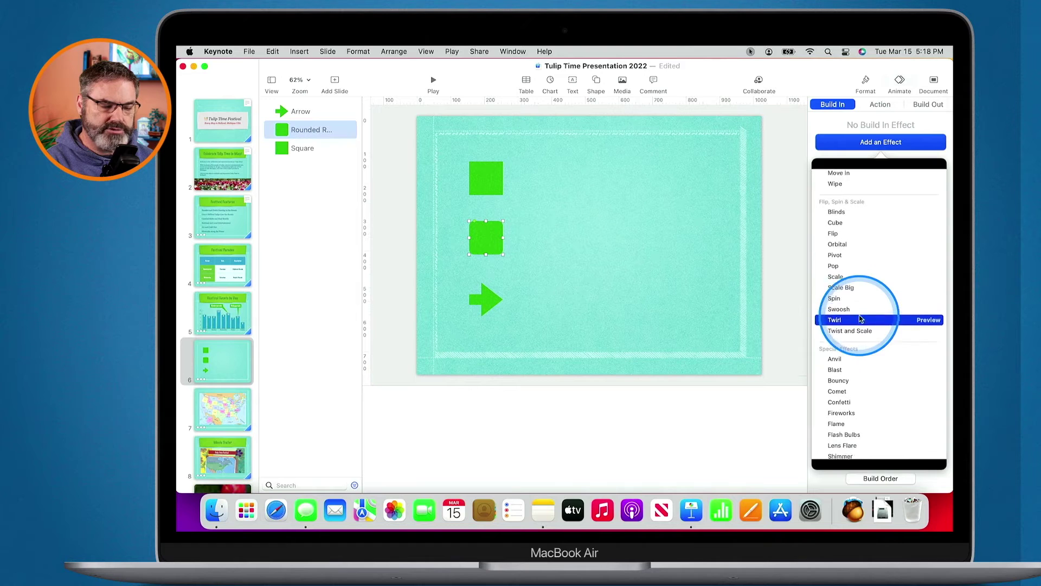
scroll(846, 336, "down", 2)
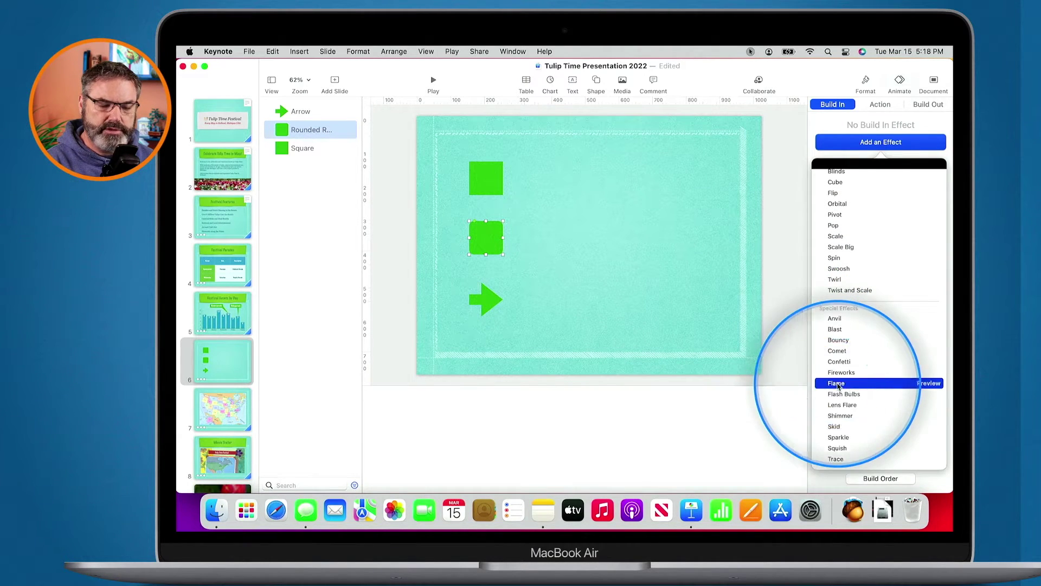
left_click(928, 384)
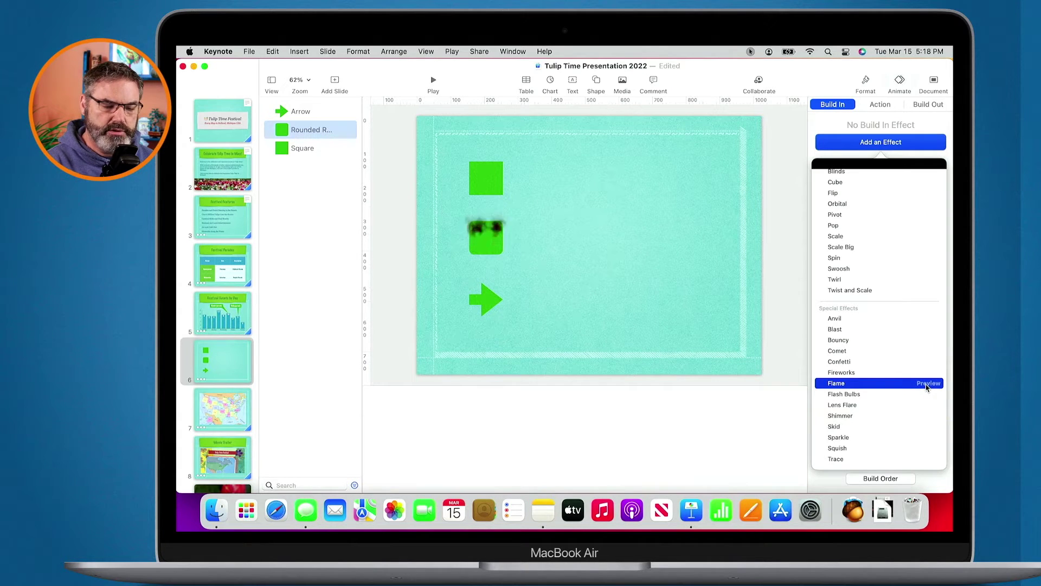
left_click(835, 383)
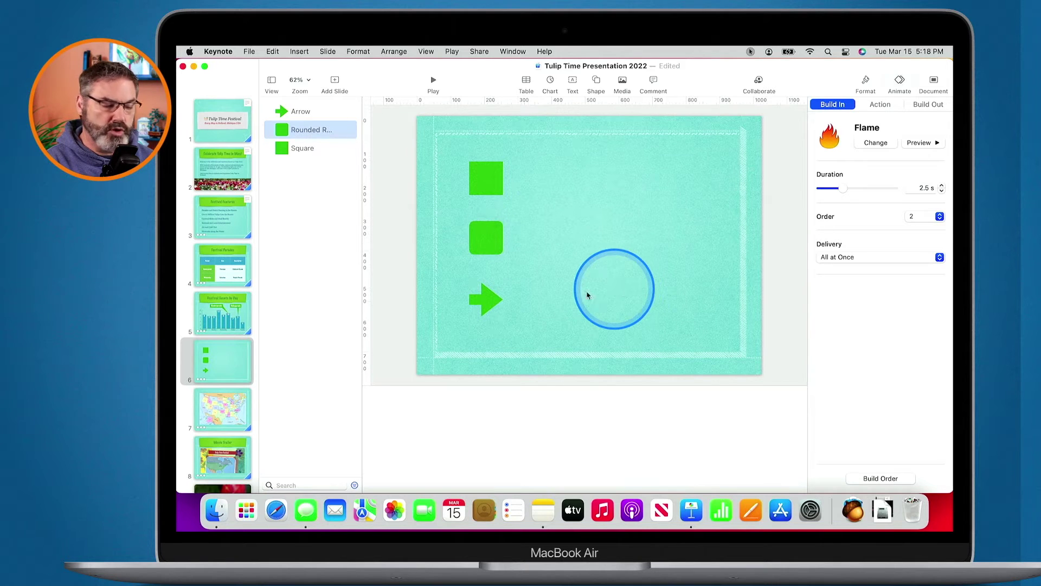
Preview the Sparkle special effect on the arrow and apply it as its build-in
left_click(485, 298)
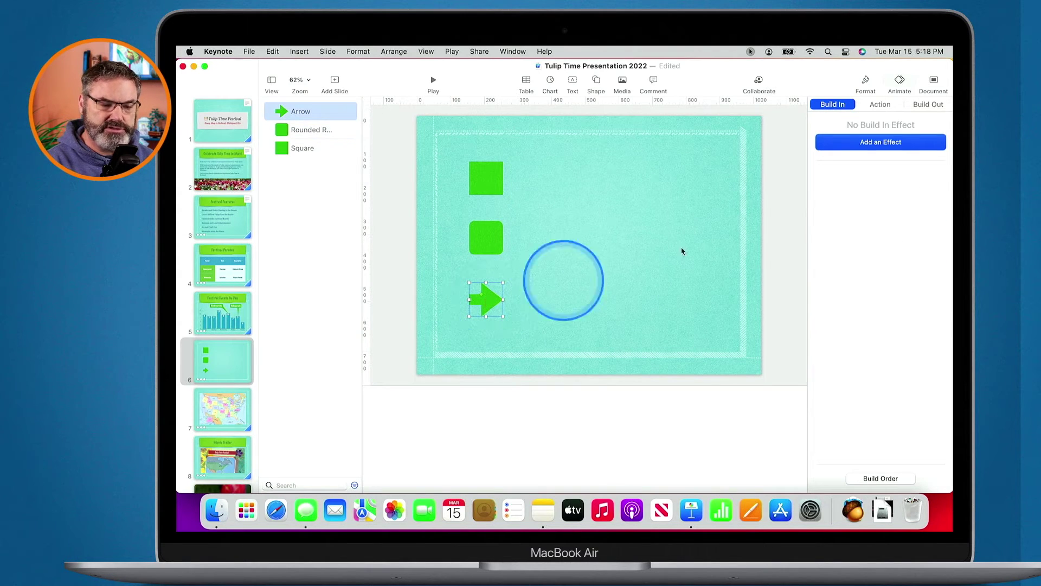
left_click(880, 144)
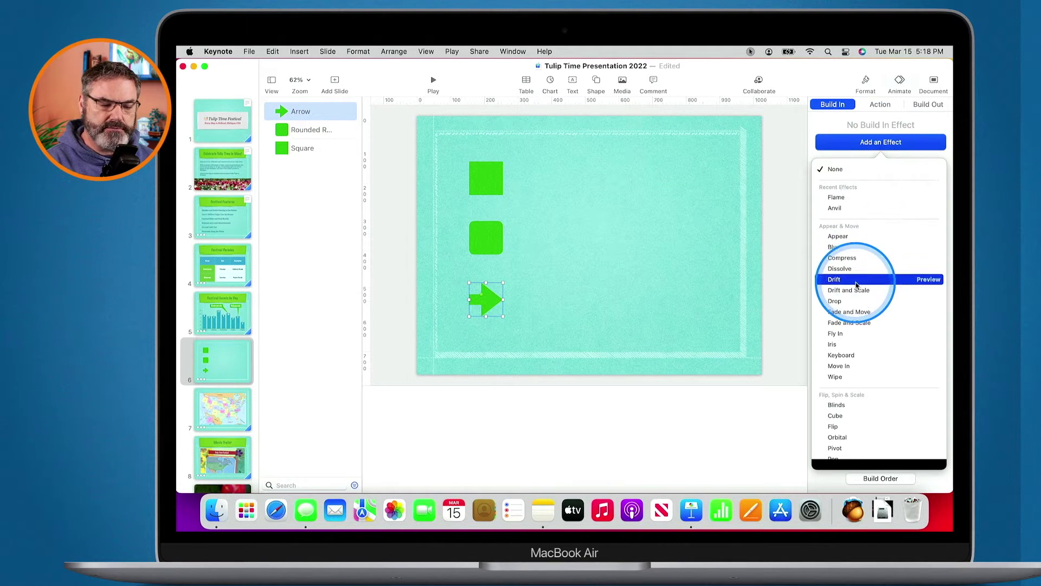
scroll(856, 285, "down", 10)
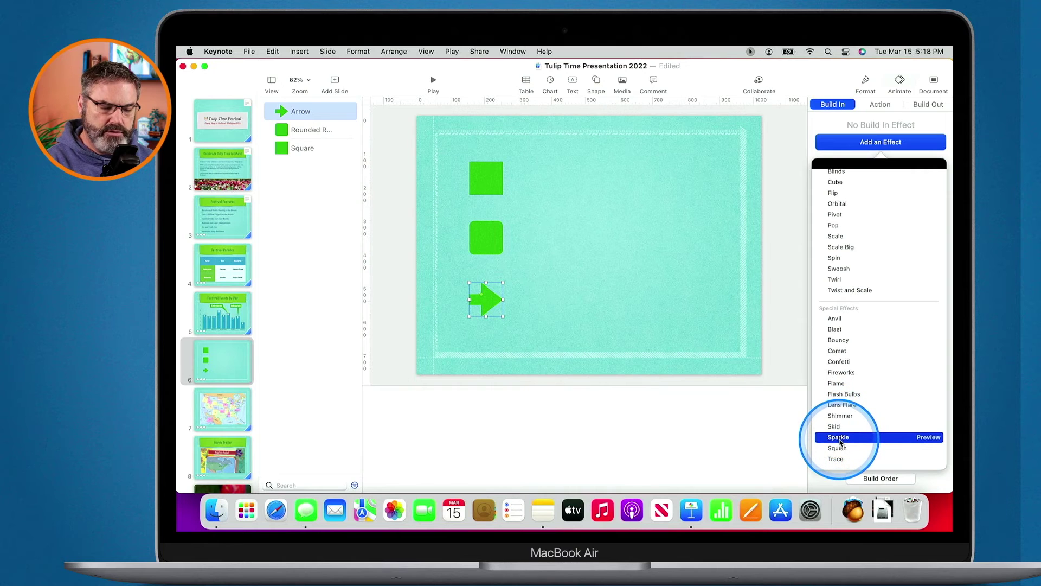
left_click(927, 438)
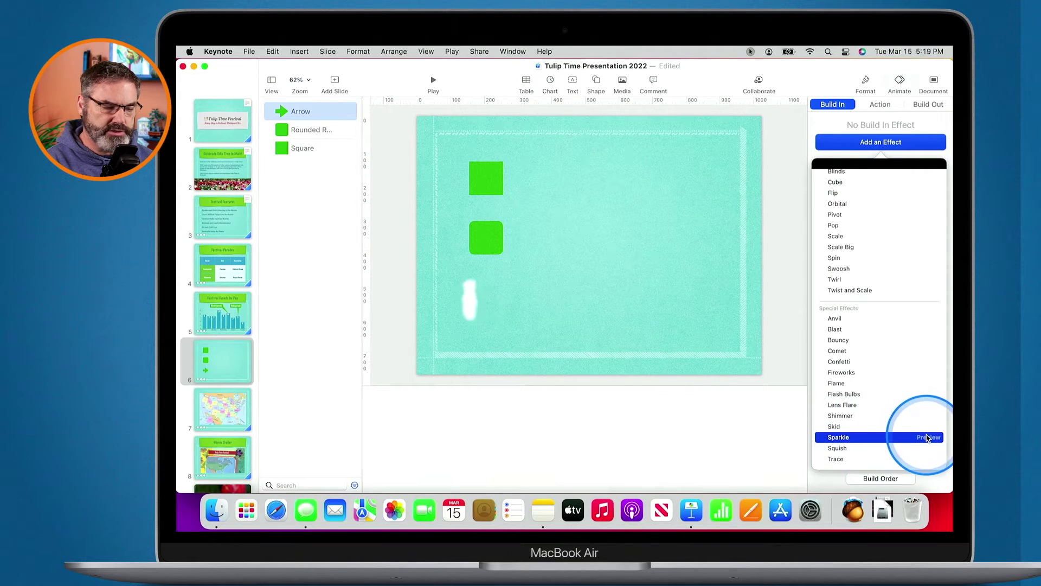
left_click(841, 438)
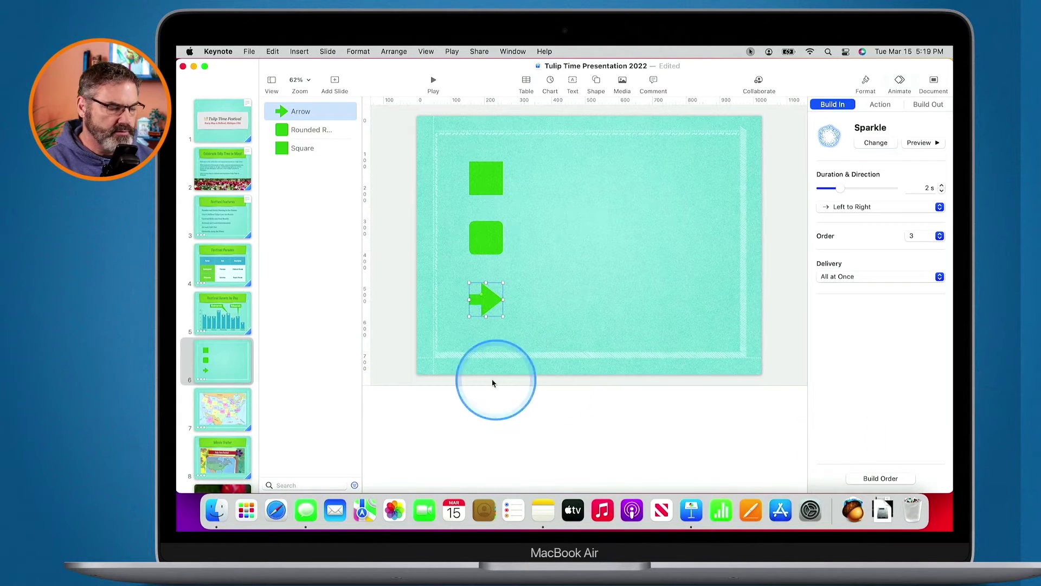
Play the slideshow from slide 6 through the three shapes' build-ins and exit at the map slide
left_click(227, 356)
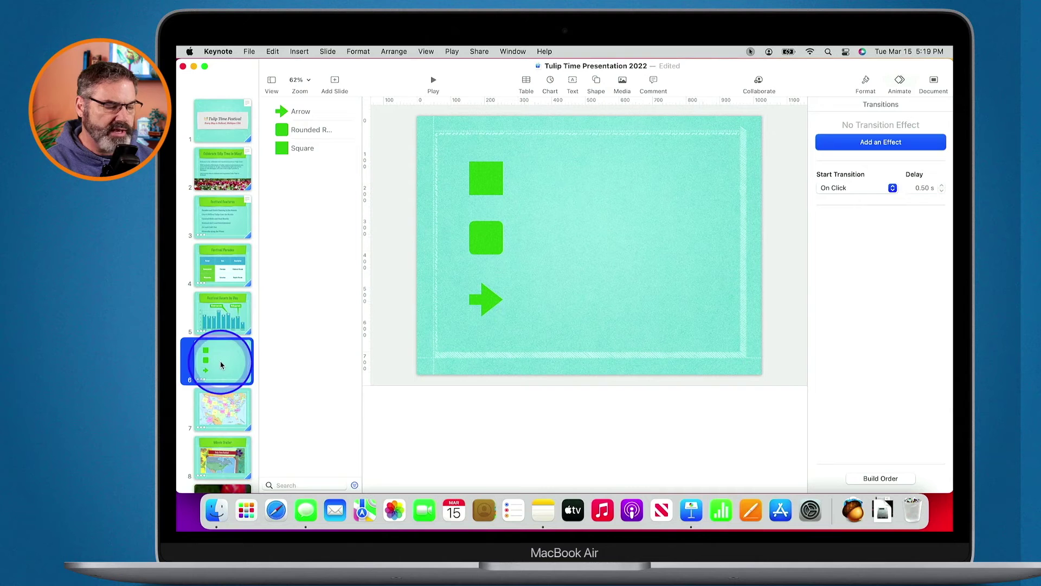
left_click(433, 81)
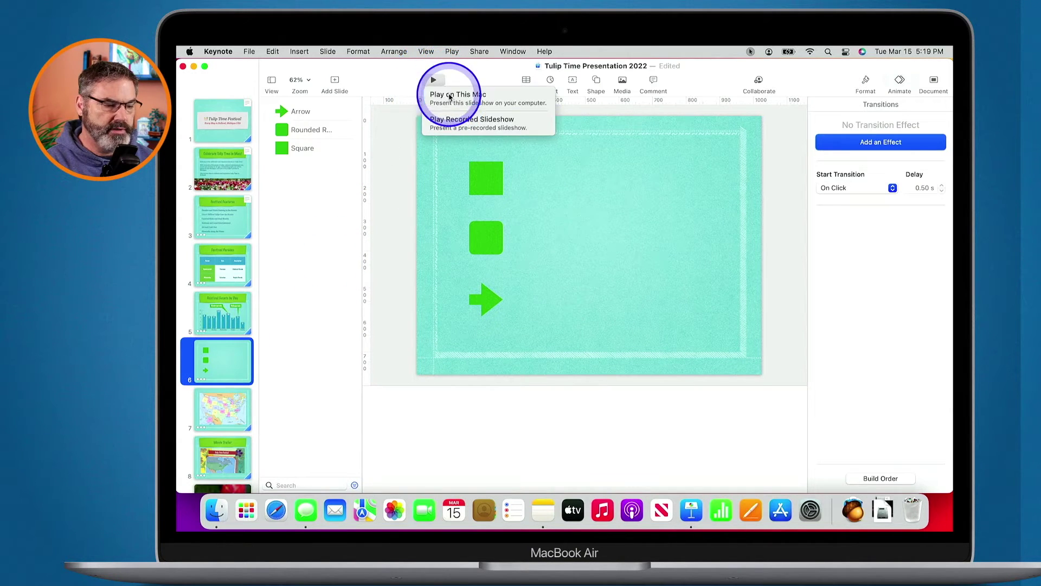
left_click(448, 93)
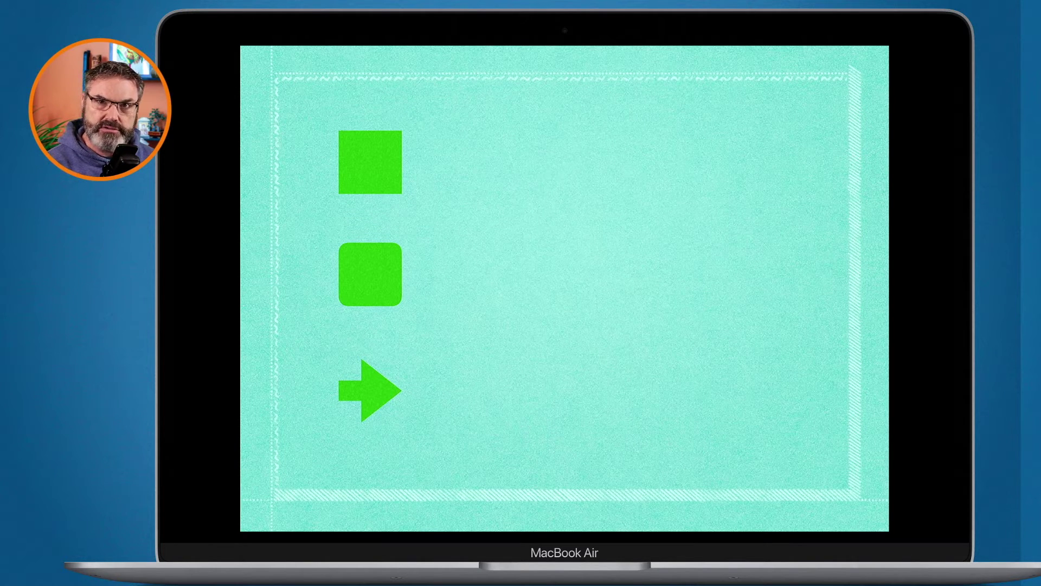
key("Right")
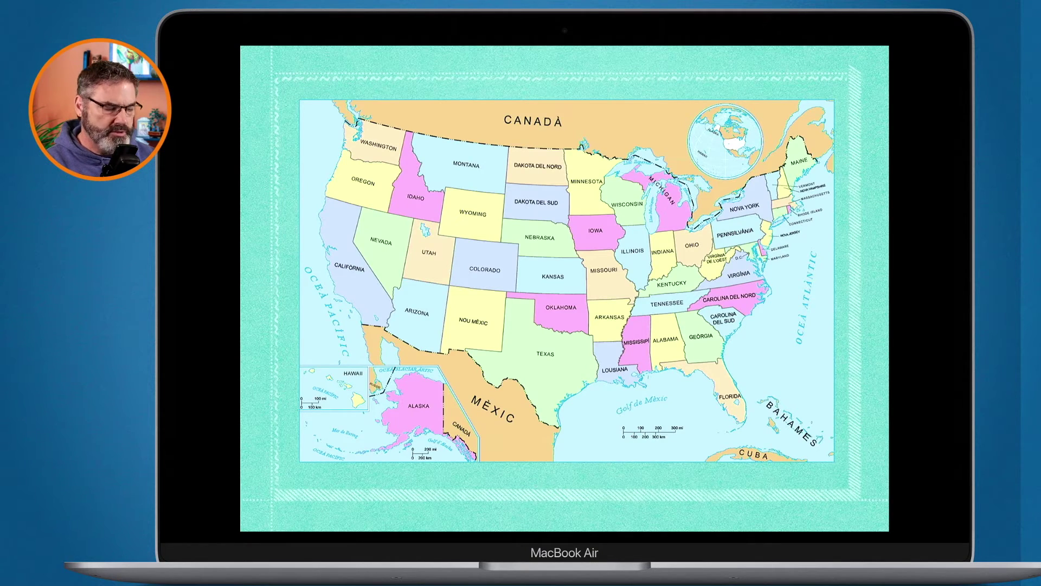
key("Escape")
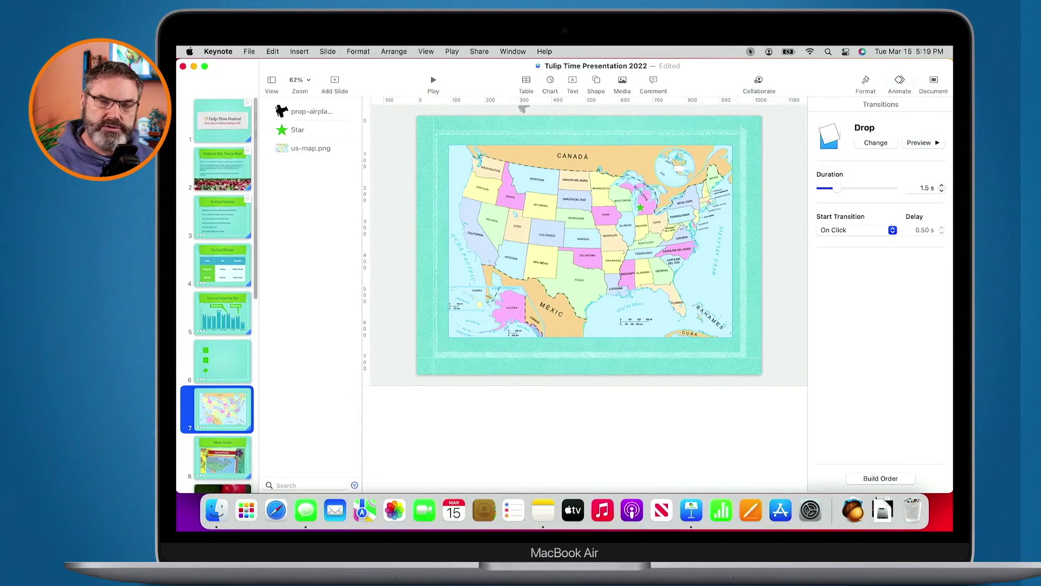
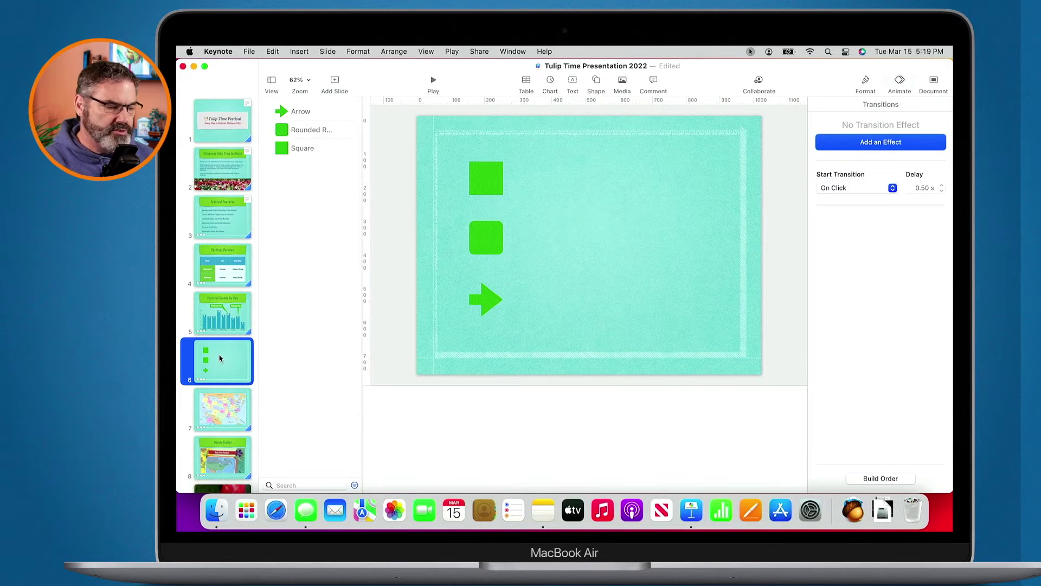
Preview the Blast special effect on slide 6's square and apply it as the square's build-out
left_click(486, 185)
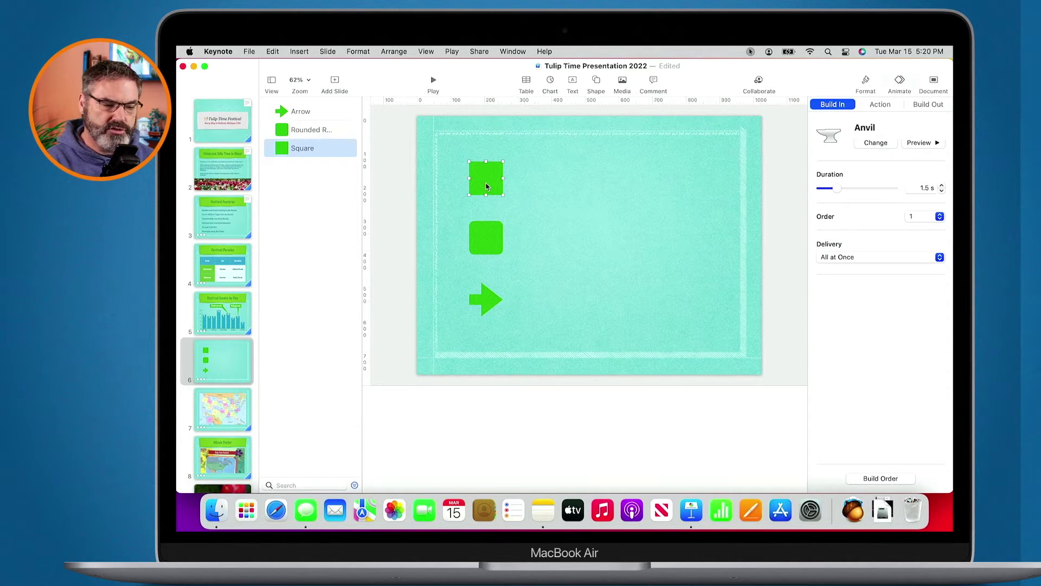
left_click(928, 104)
left_click(880, 143)
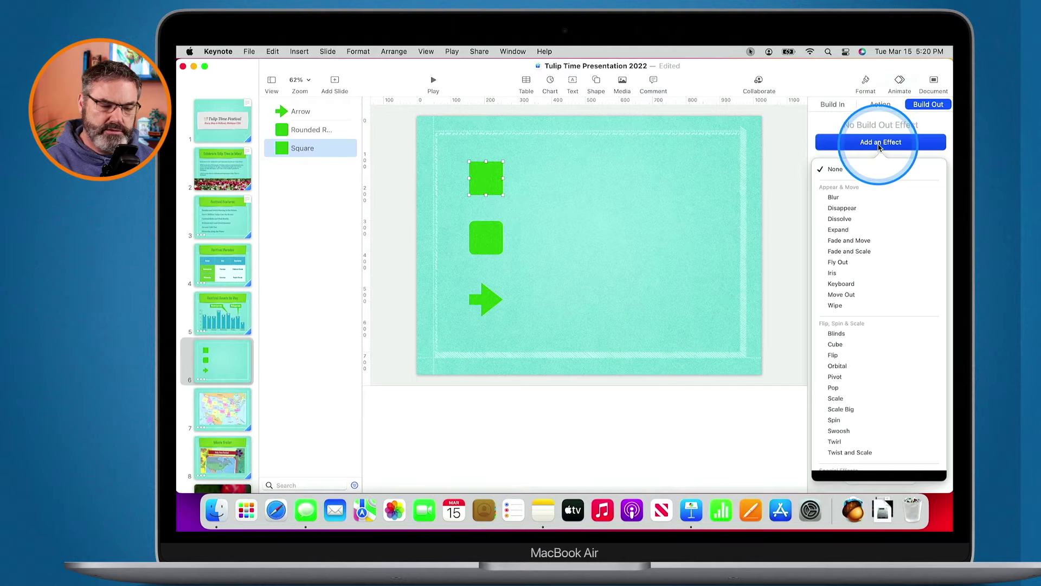
scroll(868, 269, "down", 8)
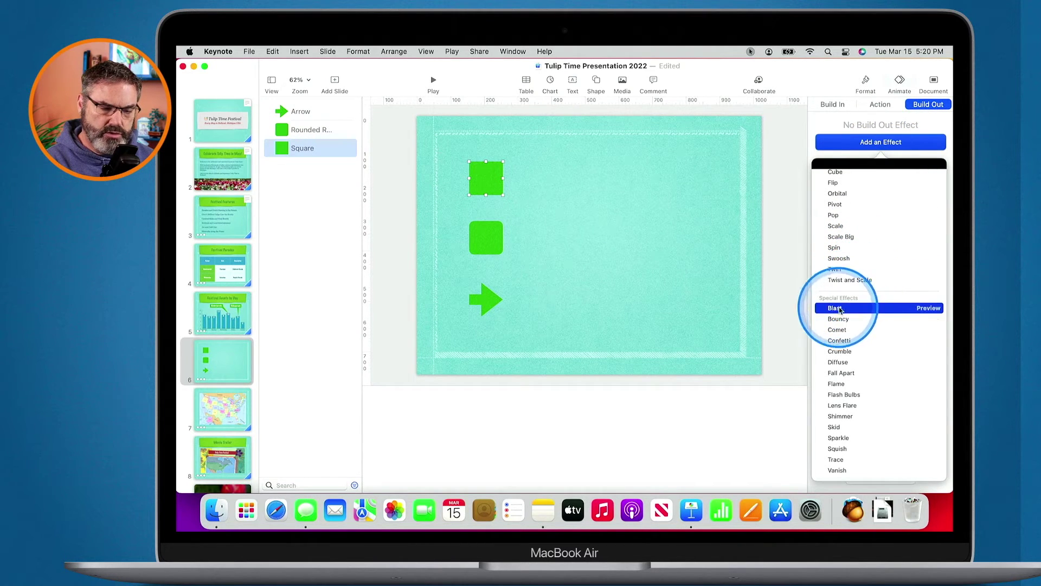
left_click(927, 309)
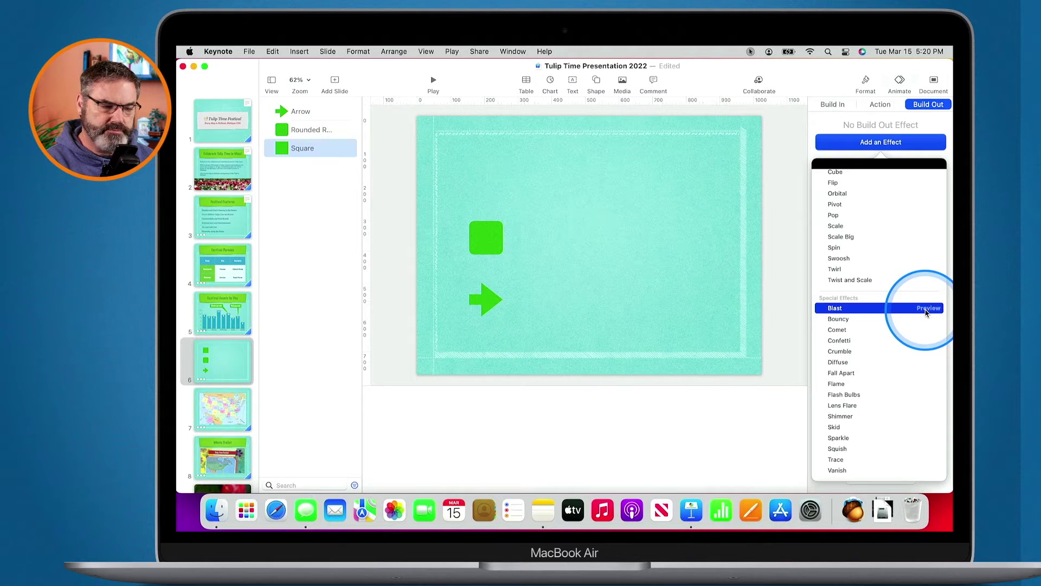
left_click(839, 309)
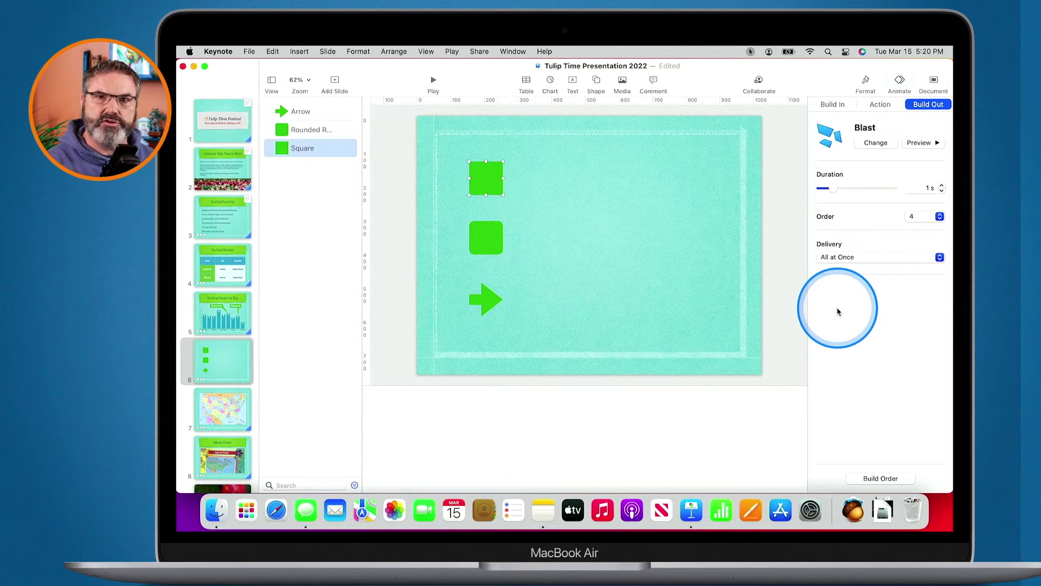
Apply the Sparkle special effect as the rounded rectangle's build-out
left_click(478, 237)
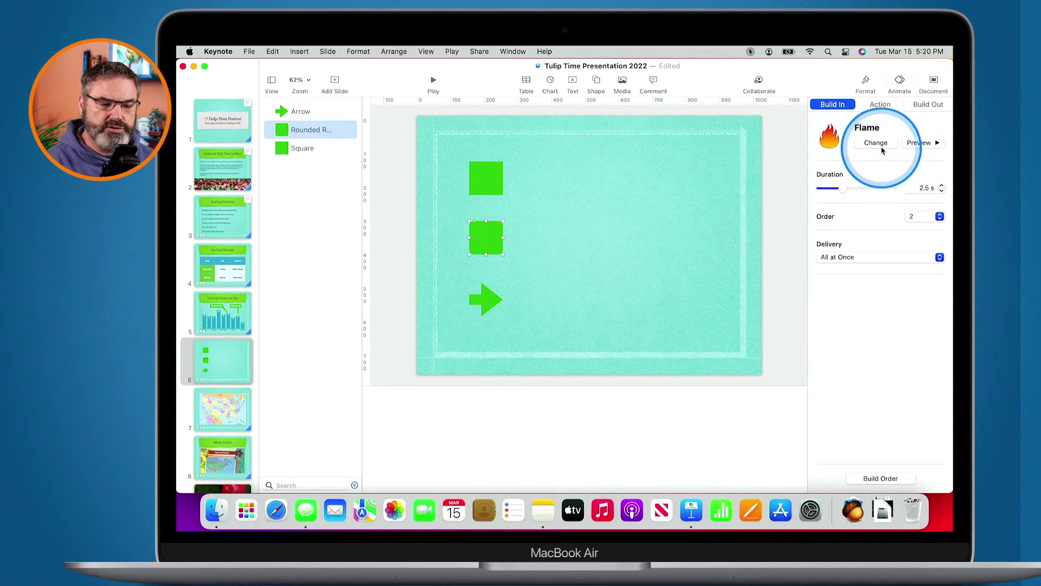
left_click(923, 105)
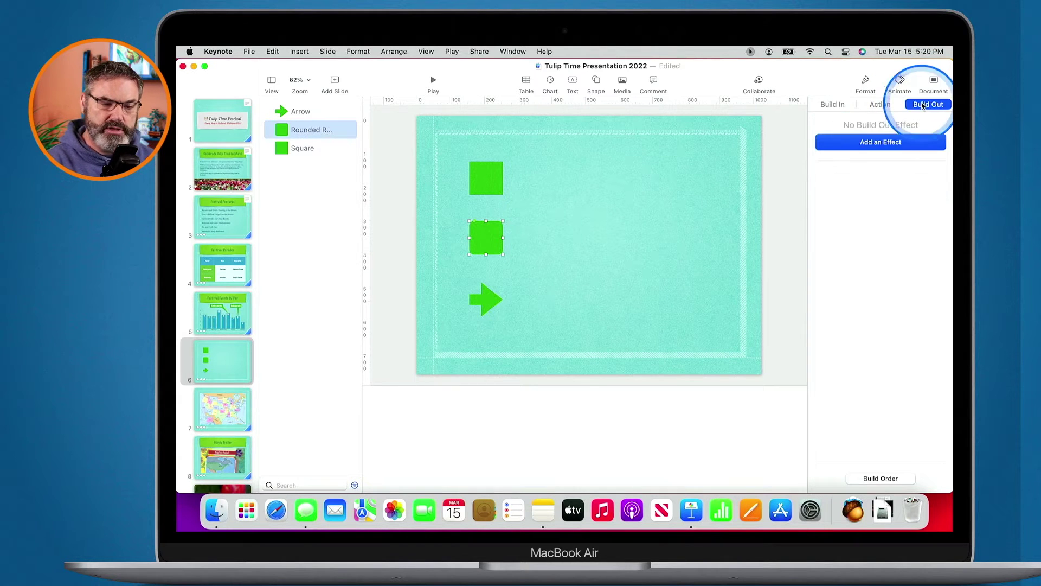
left_click(887, 141)
scroll(879, 305, "down", 10)
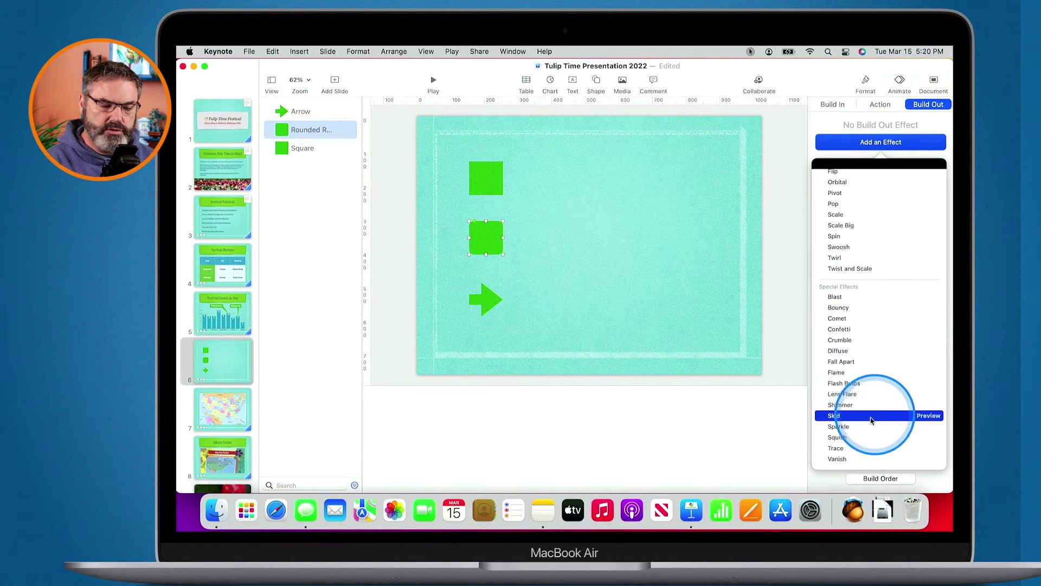
left_click(839, 428)
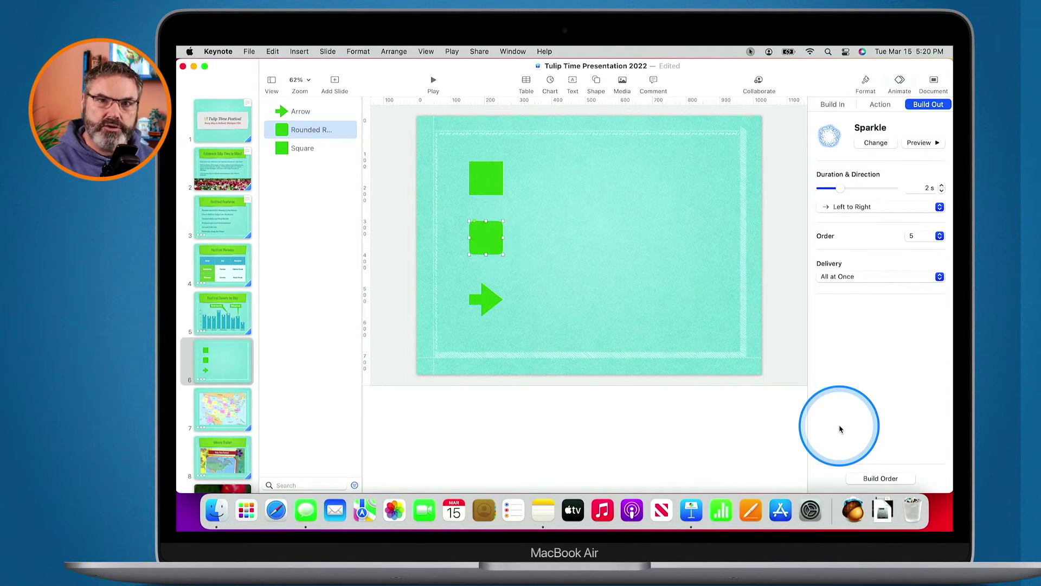
Apply the Flame special effect as the arrow's build-out
left_click(484, 303)
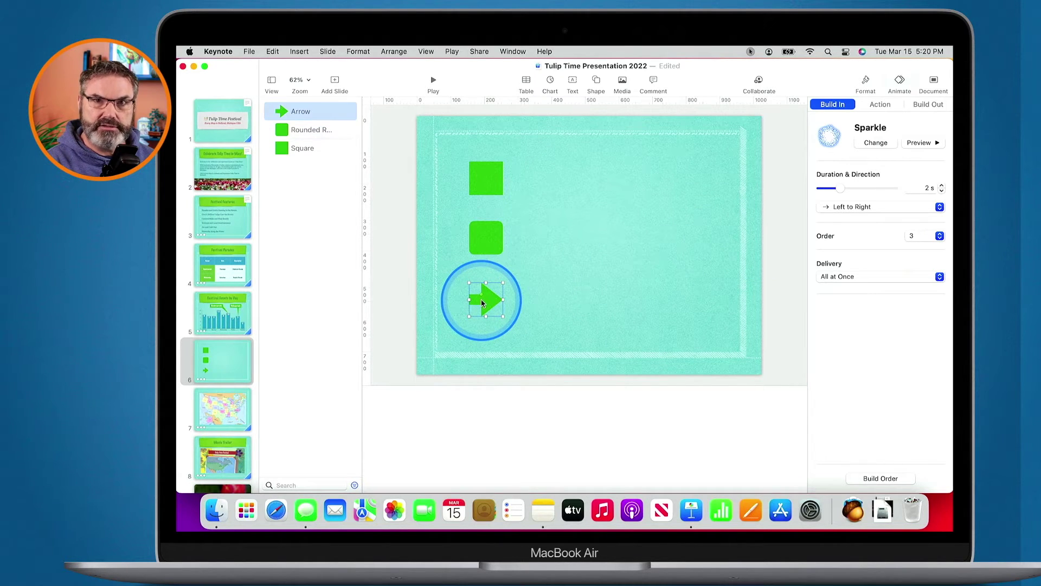
left_click(927, 106)
left_click(881, 143)
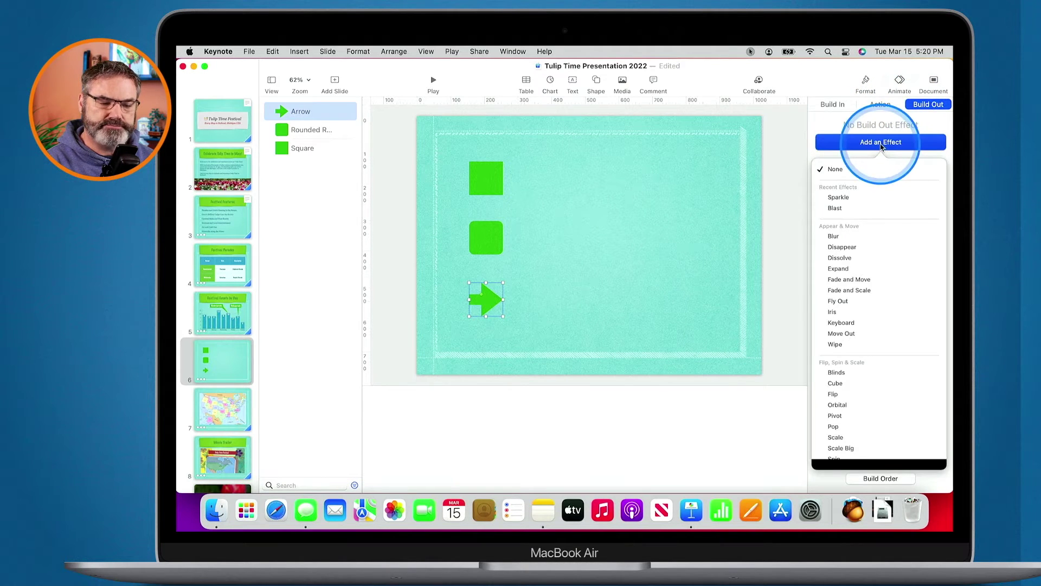
scroll(841, 292, "down", 8)
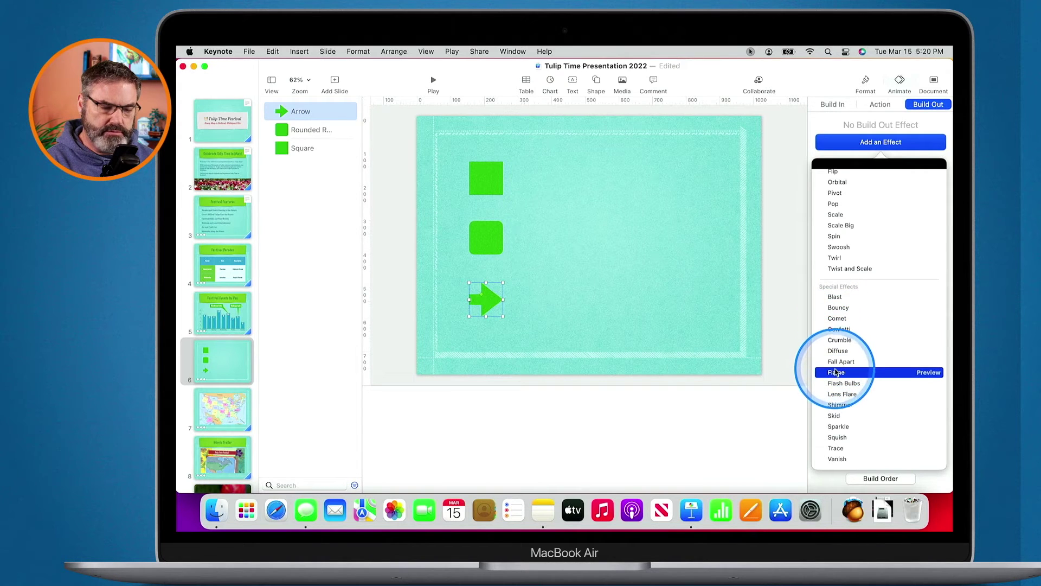
left_click(836, 372)
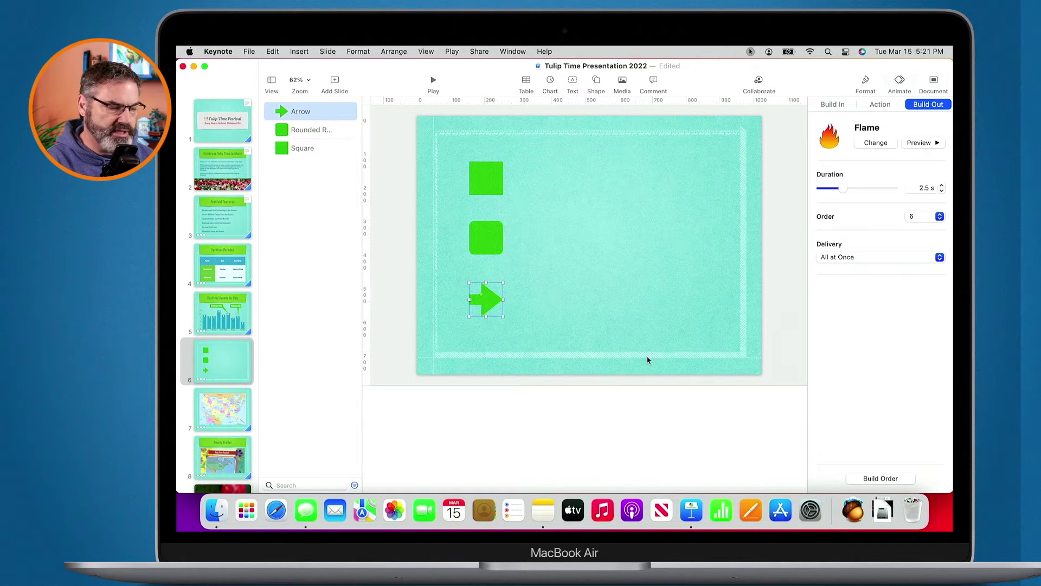
Play the slideshow from slide 6 through all the shapes' build-ins and build-outs, exiting at the map slide
left_click(223, 367)
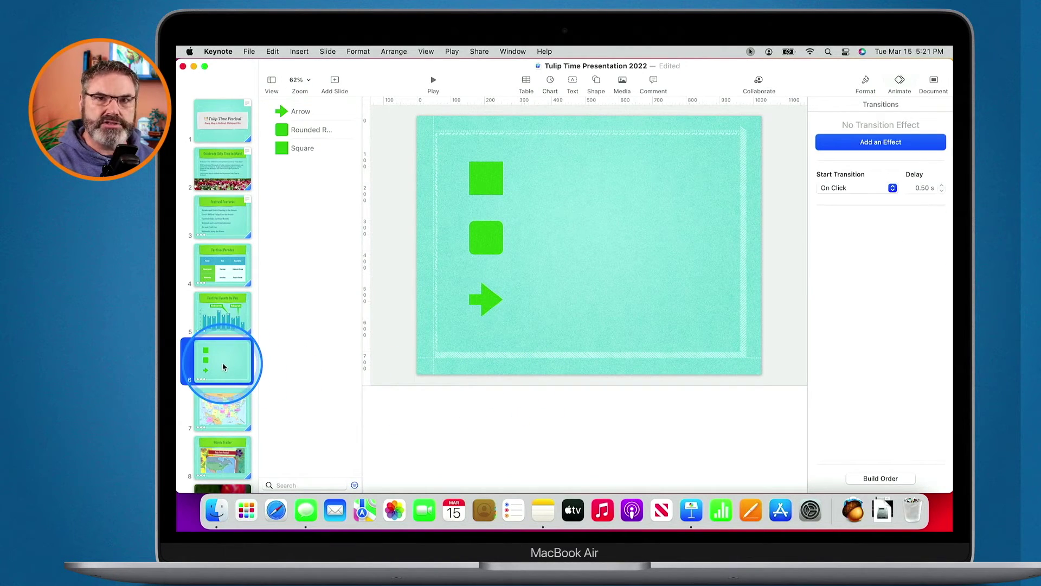
left_click(433, 80)
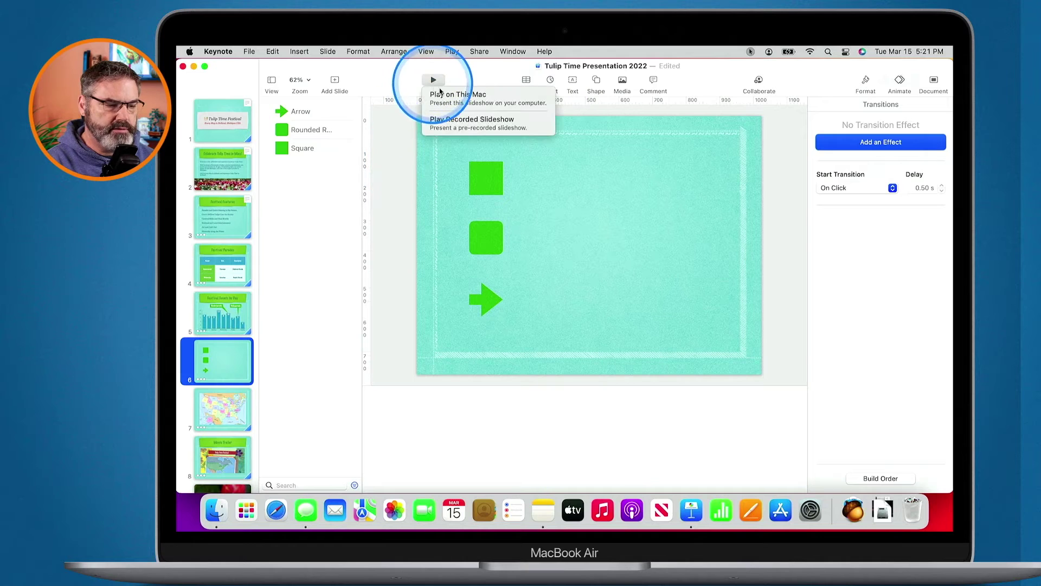
left_click(457, 98)
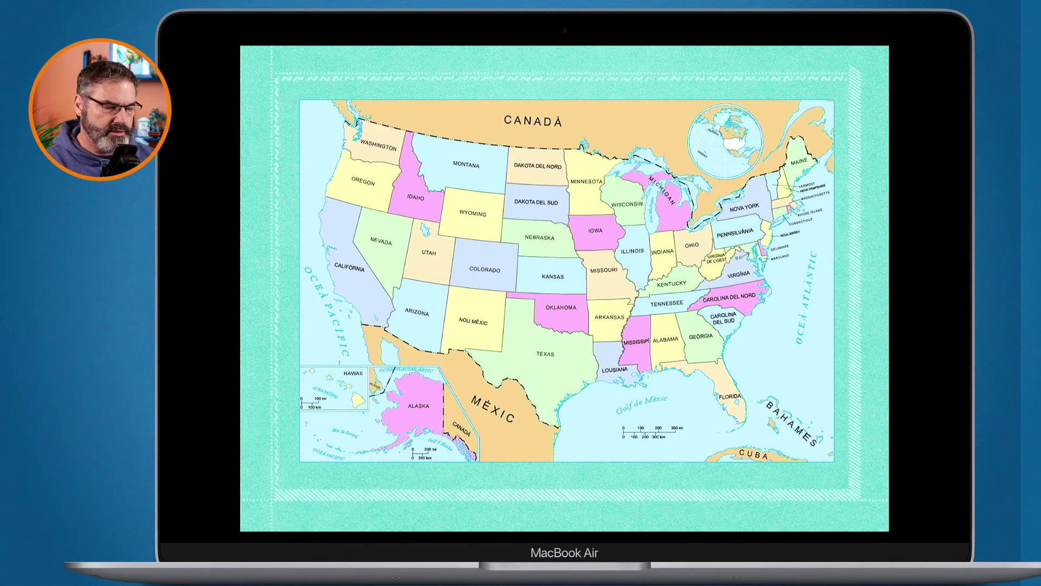
key("Escape")
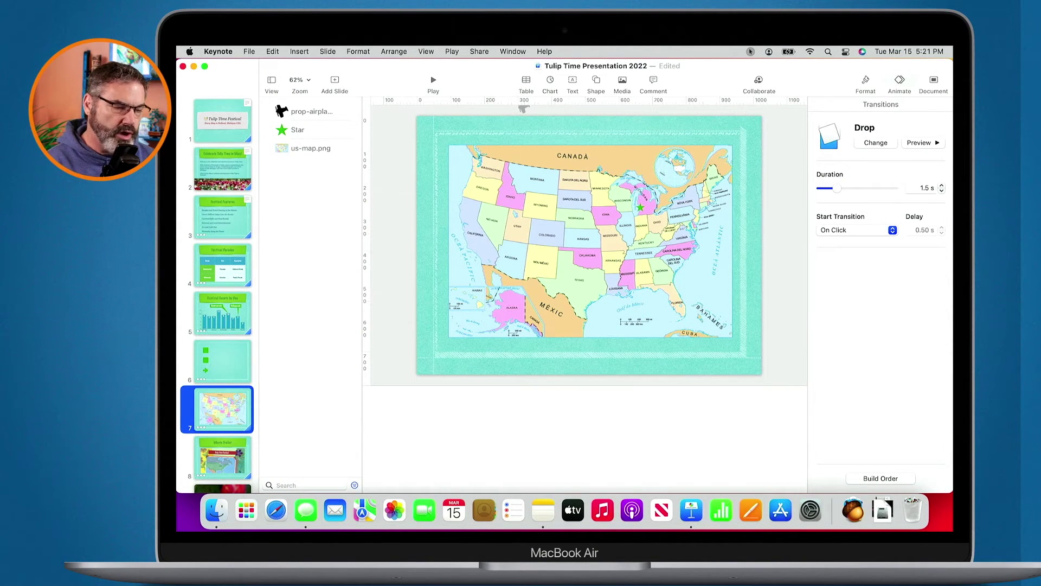
Add a Rotate action build to the arrow on slide 6
left_click(217, 355)
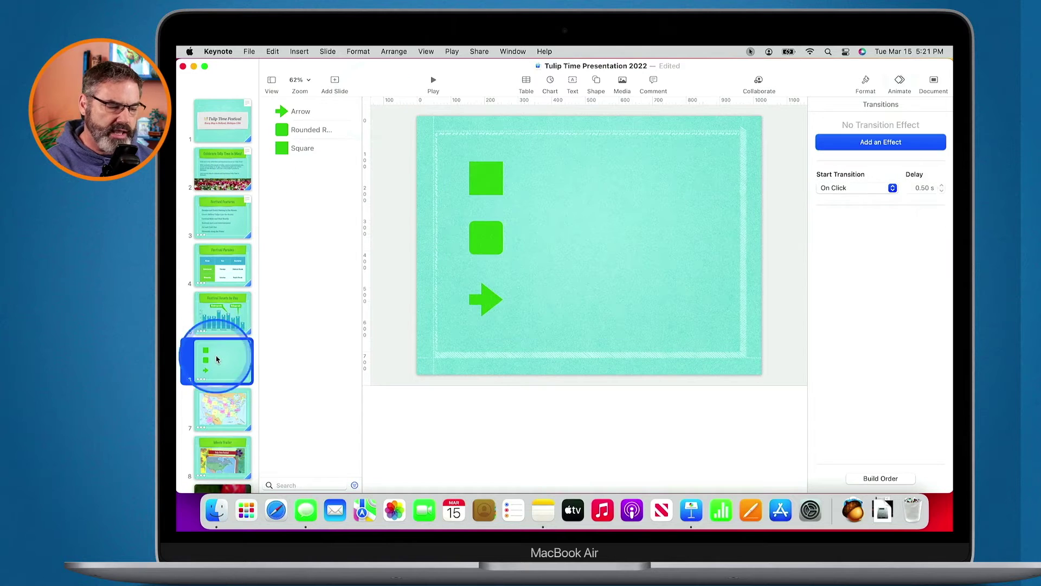
left_click(485, 305)
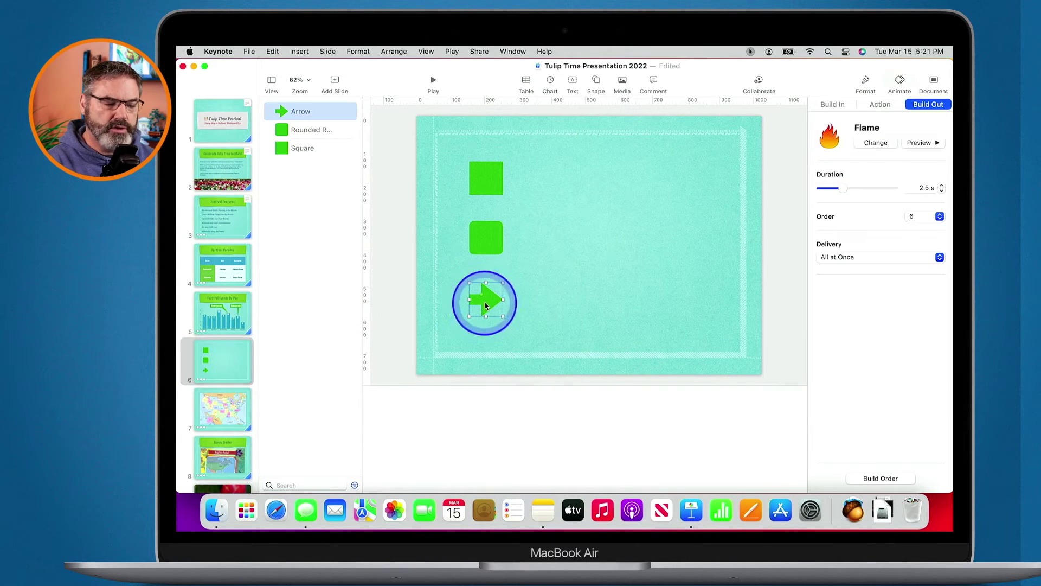
left_click(882, 105)
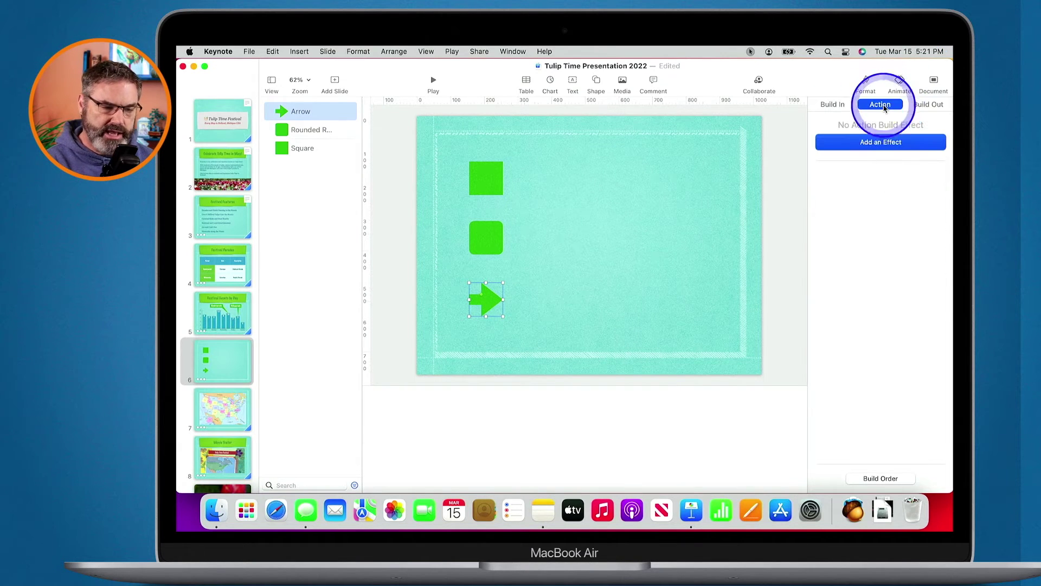
left_click(879, 143)
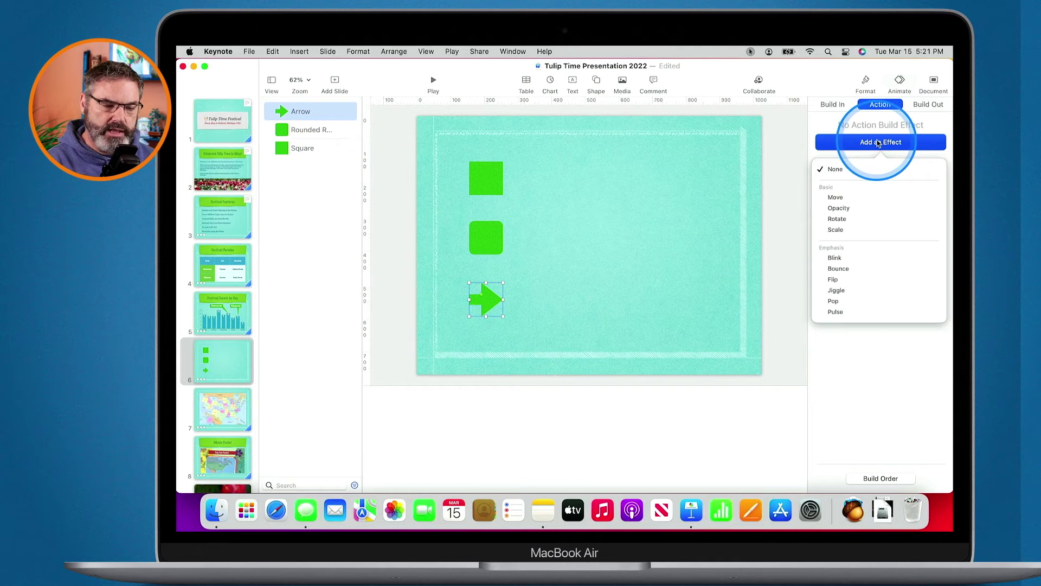
left_click(836, 219)
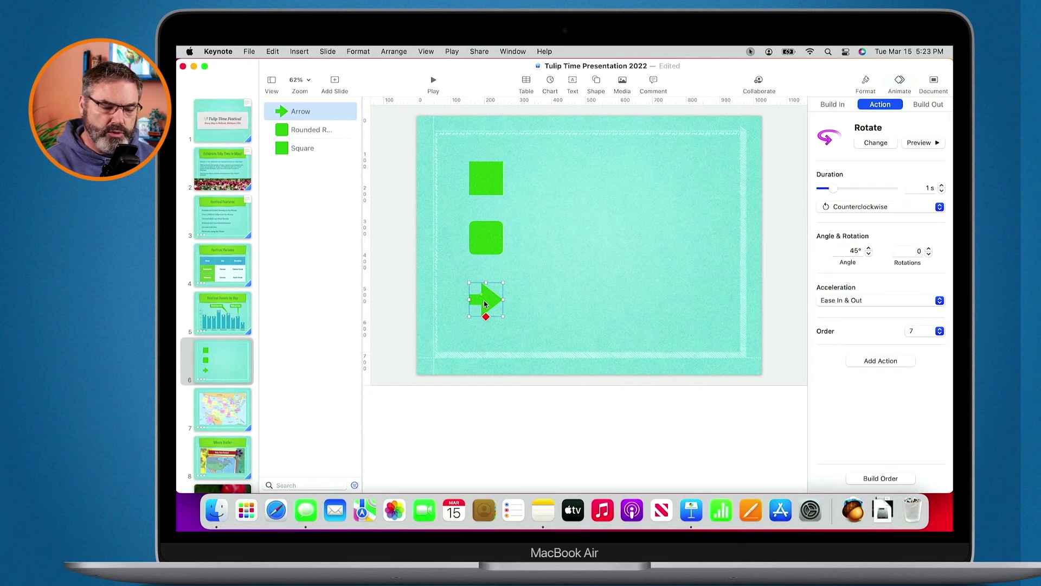
Reorder the builds so each shape's build-out follows its own build-in, with the arrow's Rotate action placed between its Sparkle and Flame builds
left_click(880, 479)
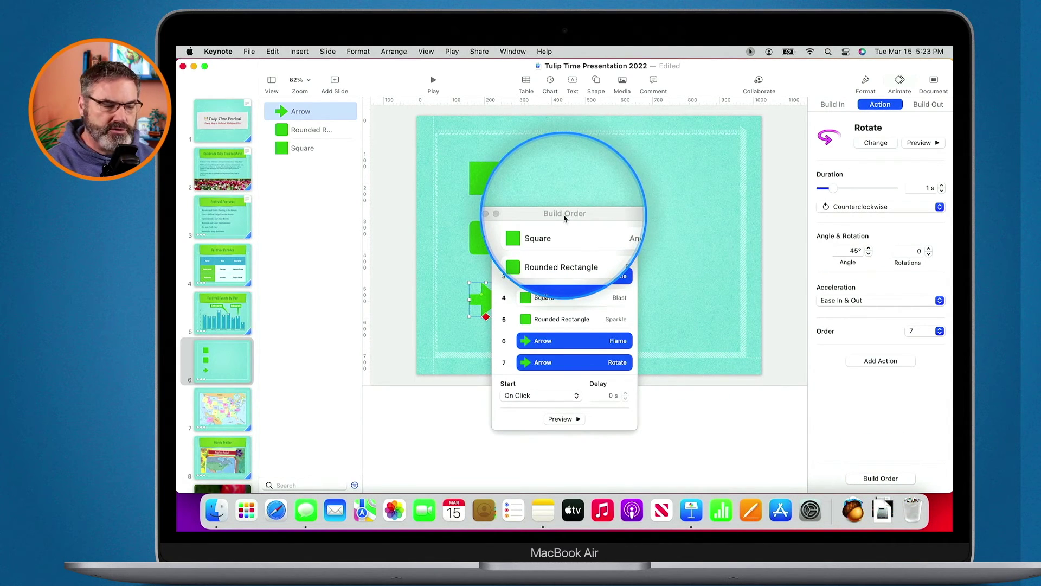
left_click_drag(564, 218, 335, 226)
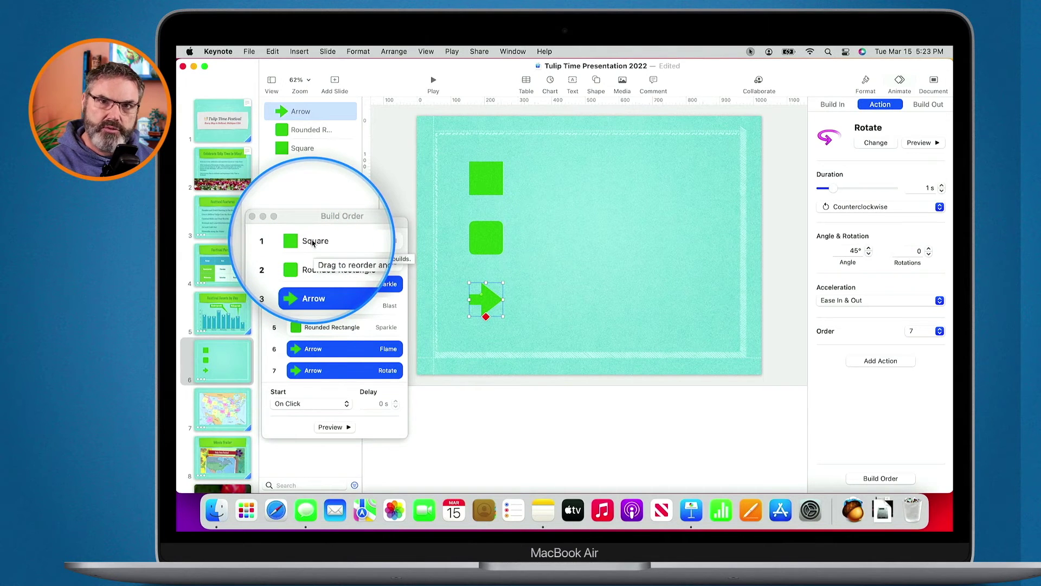
mouse_move(313, 244)
left_mouse_down()
mouse_move(311, 308)
mouse_move(306, 253)
left_mouse_up()
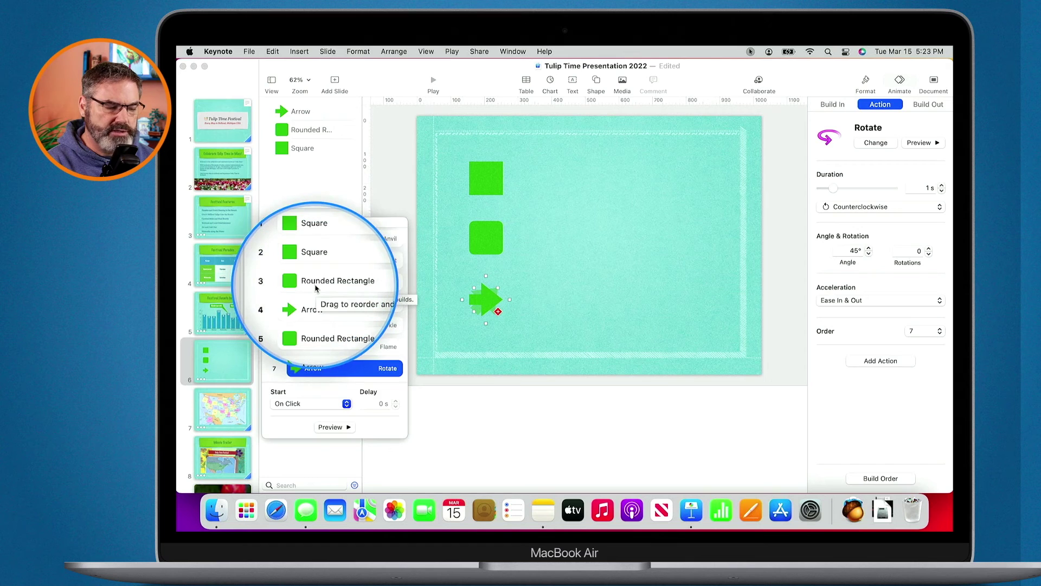
left_click_drag(321, 326, 318, 298)
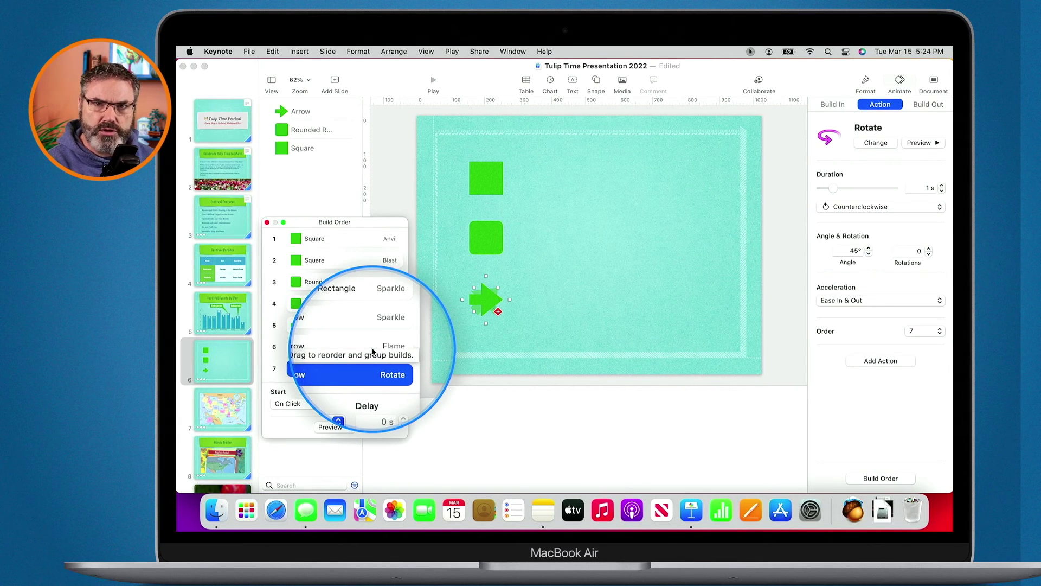
left_click_drag(323, 368, 306, 347)
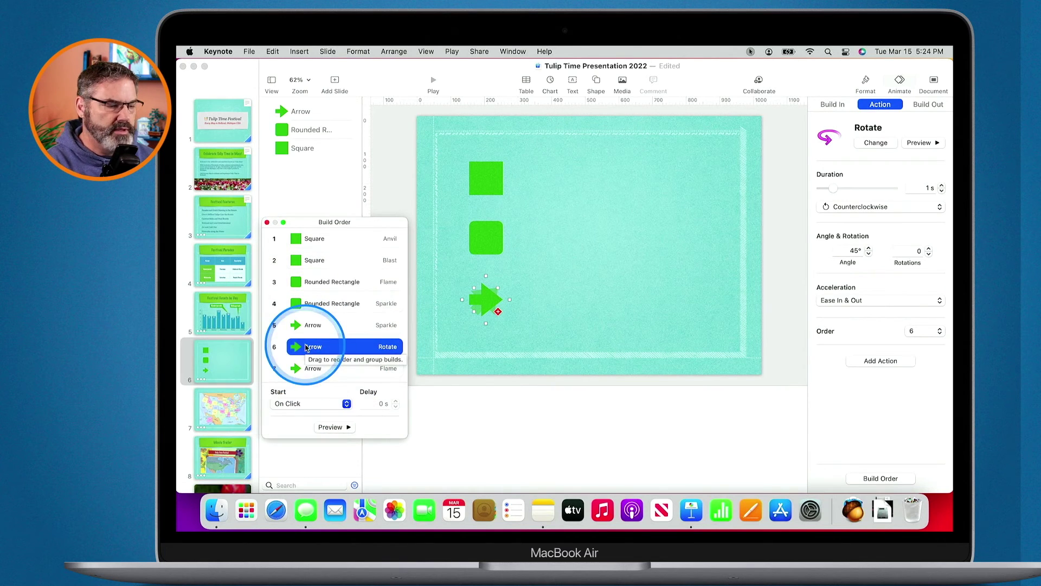
Play the slideshow from slide 6 through the reordered builds, including the arrow's rotation, and exit back to the slide
left_click(432, 84)
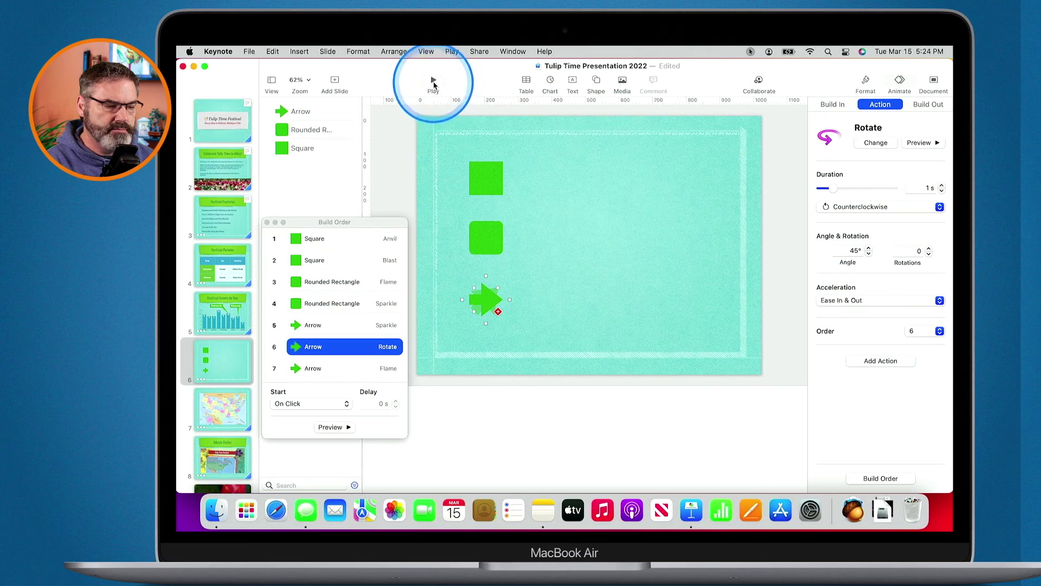
left_click(432, 85)
left_click(440, 90)
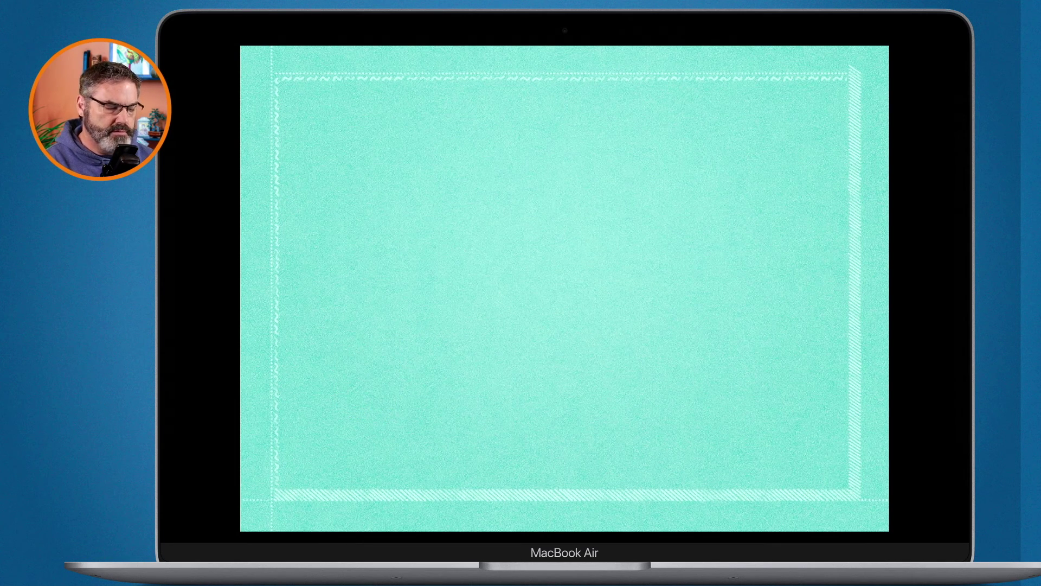
key("Escape")
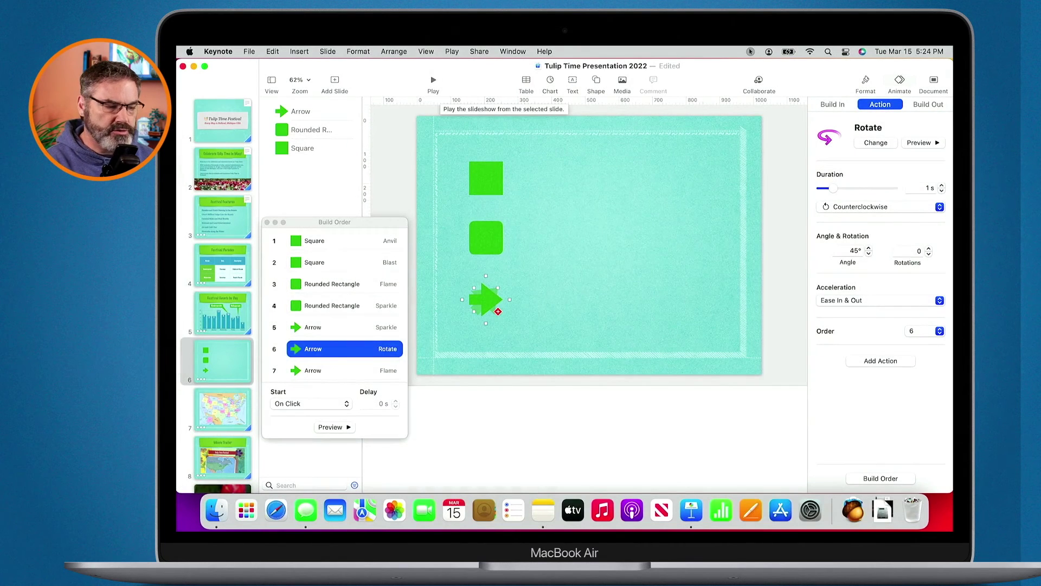